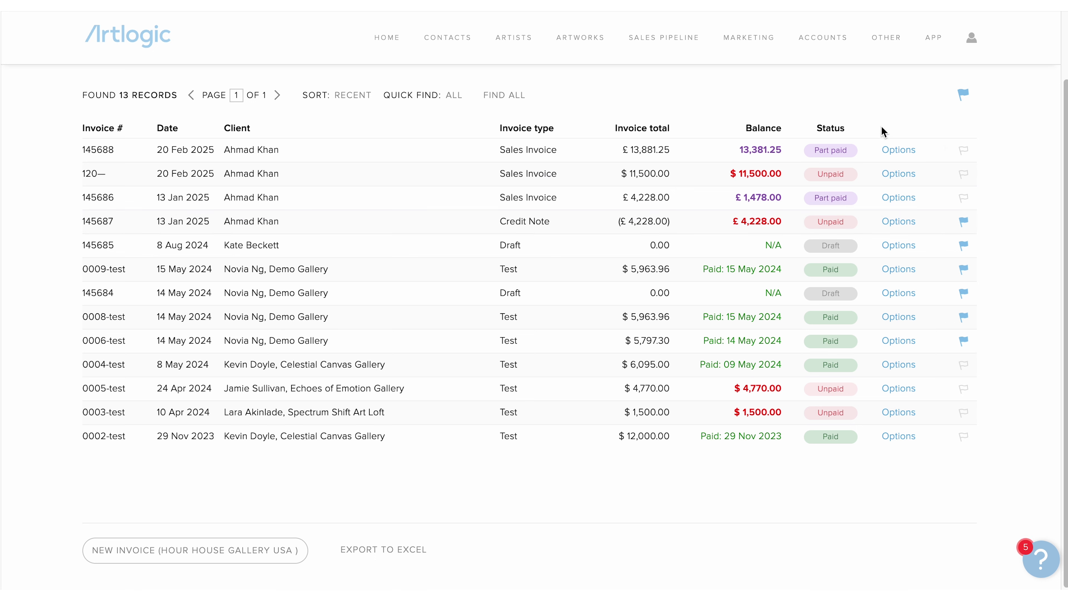
pyautogui.moveTo(701, 274); pyautogui.dragTo(801, 270)
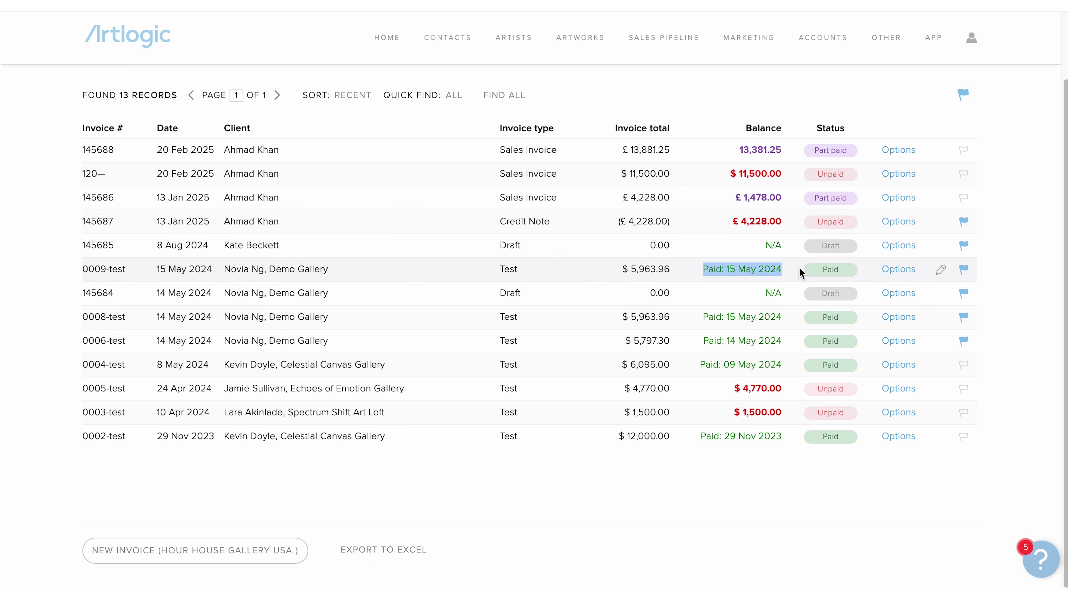
pyautogui.click(690, 97)
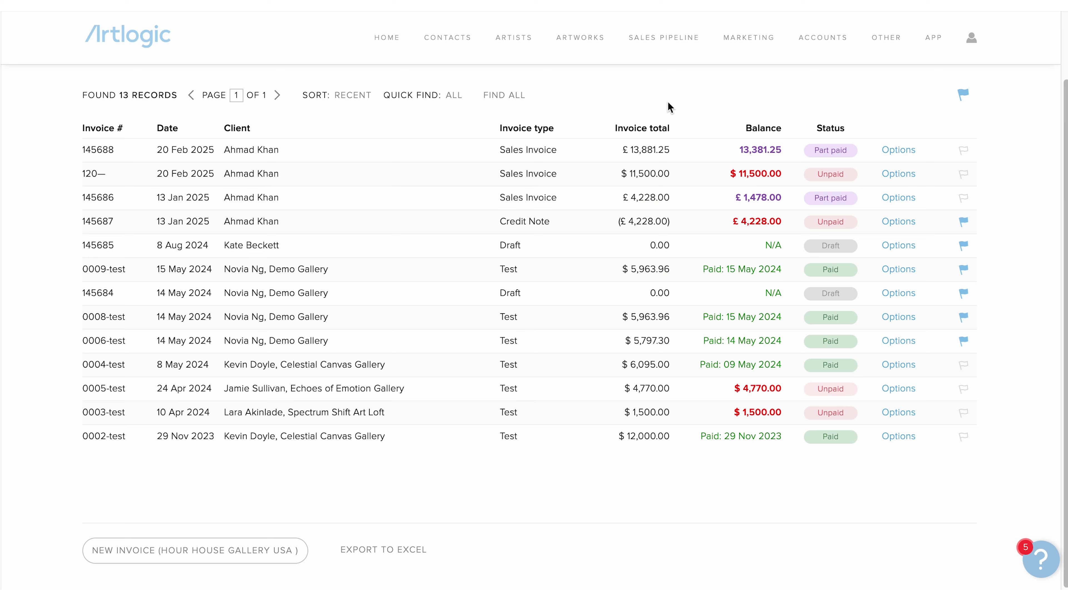
pyautogui.click(351, 95)
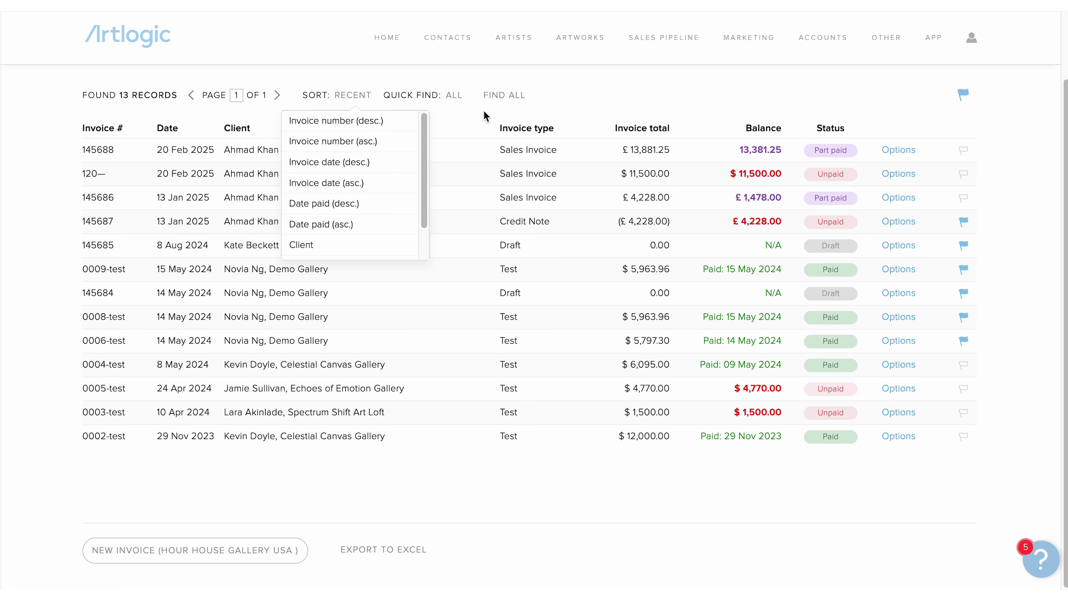
pyautogui.click(380, 123)
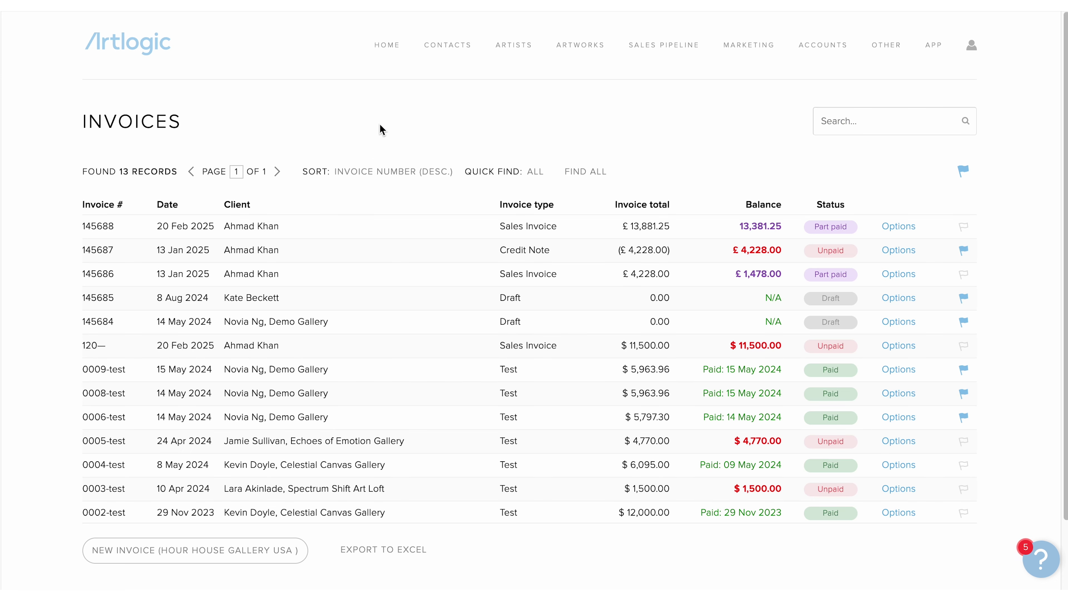
pyautogui.click(356, 179)
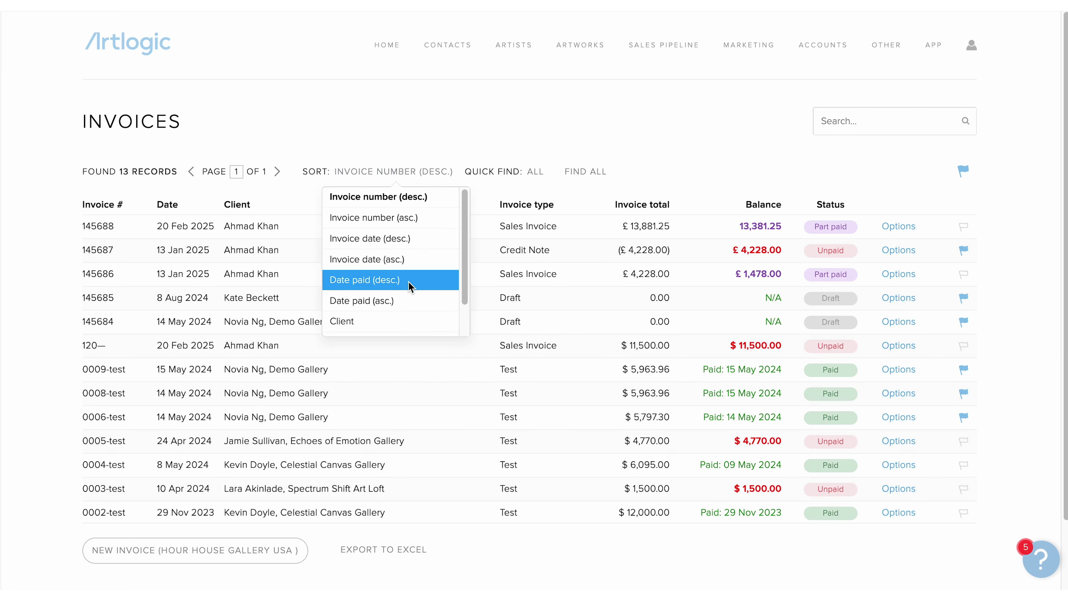
pyautogui.click(411, 296)
pyautogui.click(414, 177)
pyautogui.scroll(-2, 424, 265)
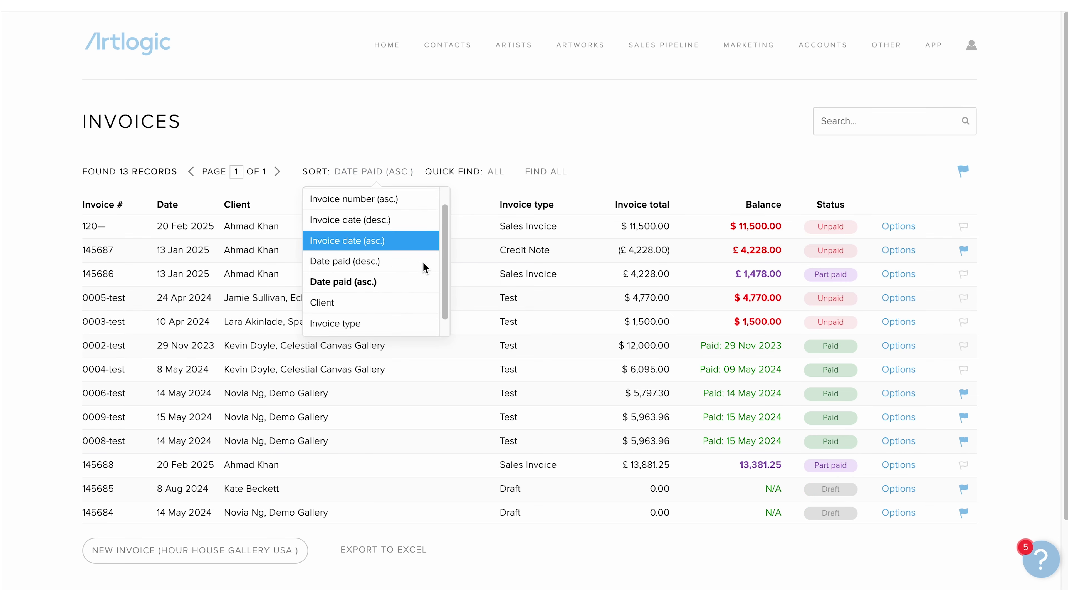
pyautogui.click(416, 328)
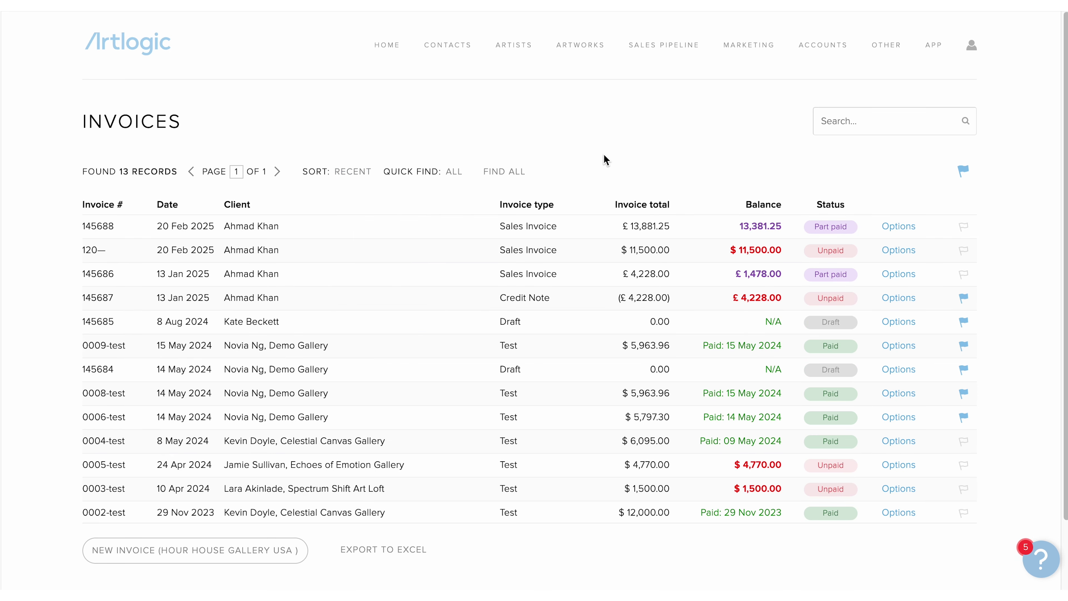
pyautogui.scroll(-1, 606, 160)
pyautogui.click(863, 105)
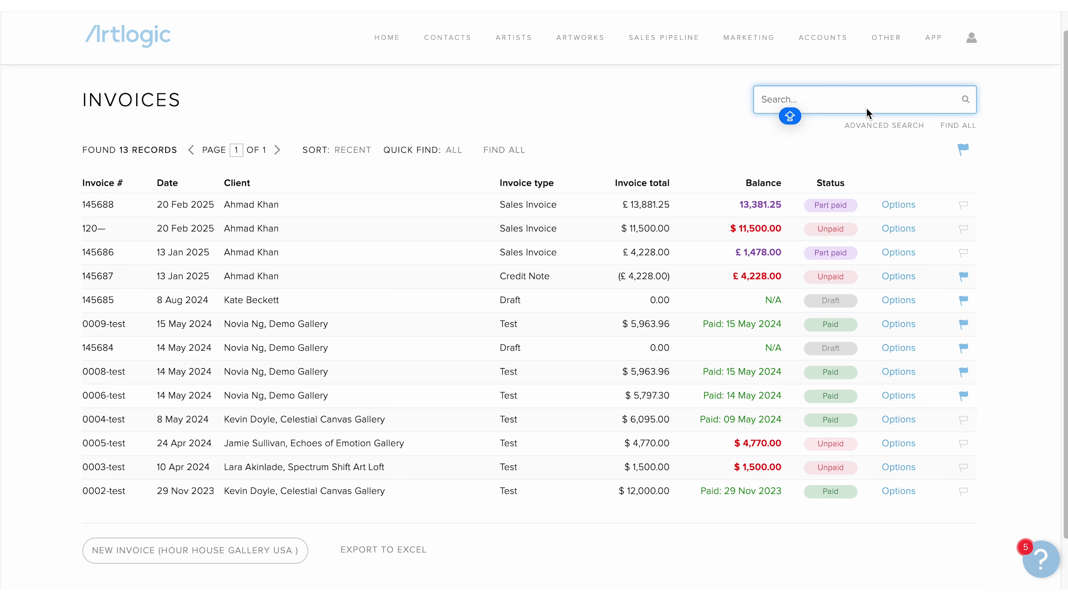
# - Quick-search invoices for KATE, clear the search to list all invoices, then open Advanced Search
pyautogui.write('KATE')
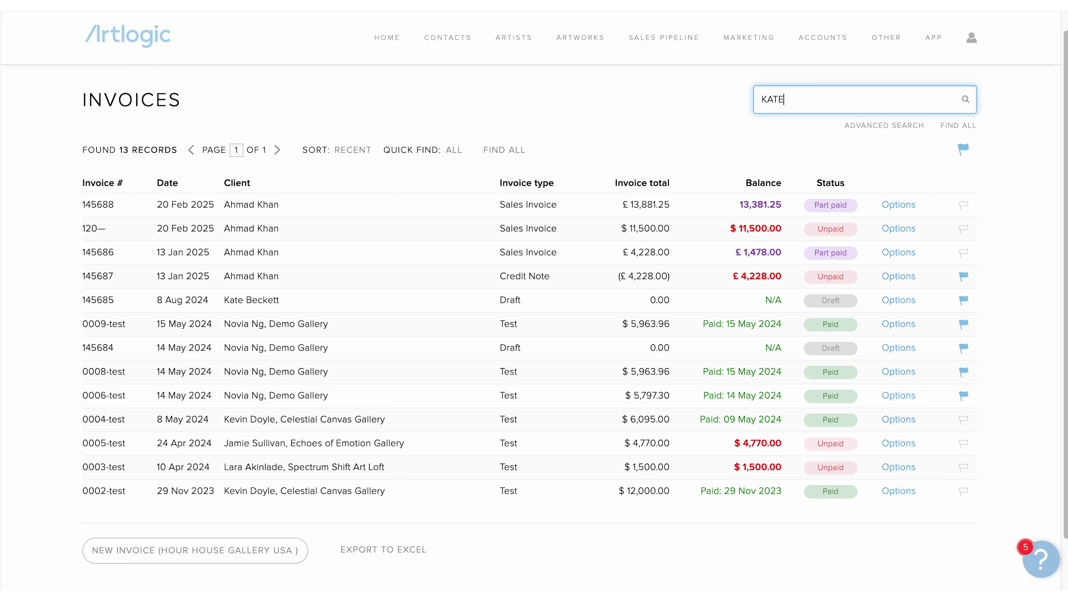
pyautogui.press('Return')
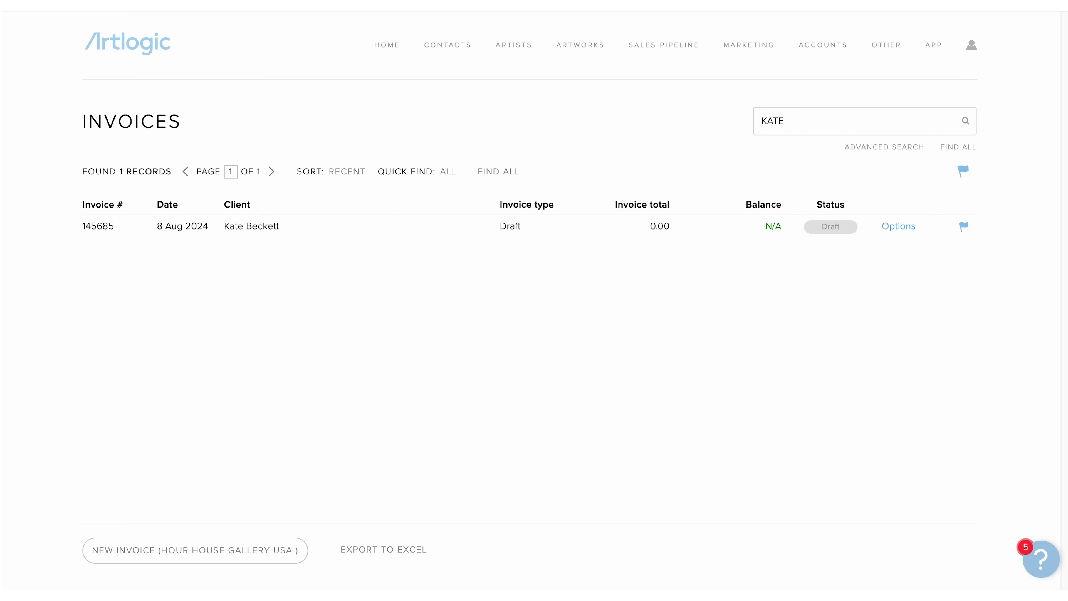
pyautogui.click(863, 119)
pyautogui.press('BackSpace')
pyautogui.press('BackSpace')
pyautogui.press('BackSpace')
pyautogui.press('BackSpace')
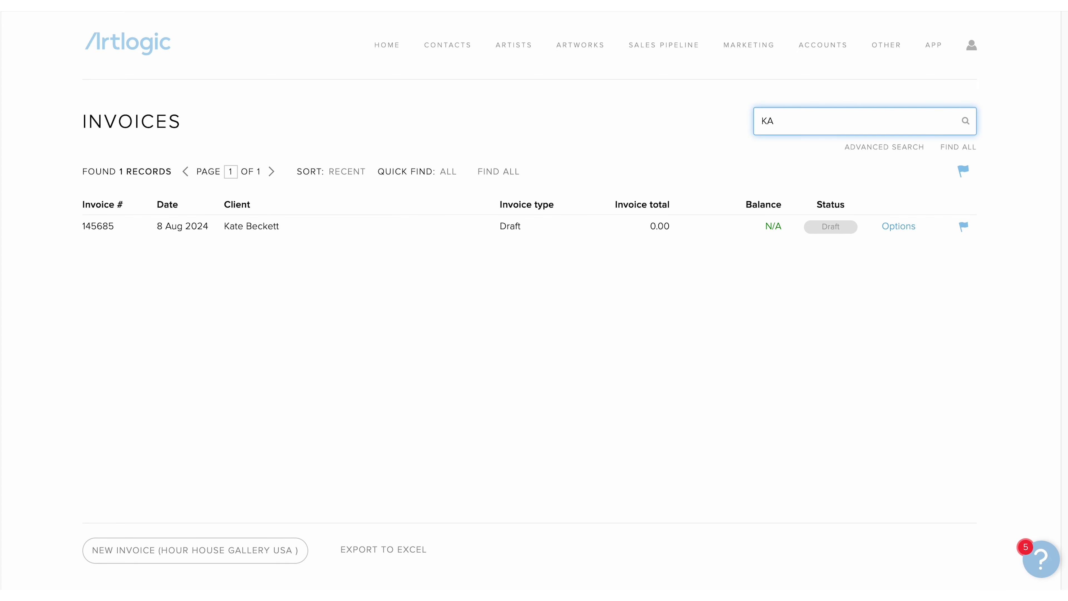
pyautogui.press('Return')
pyautogui.click(859, 145)
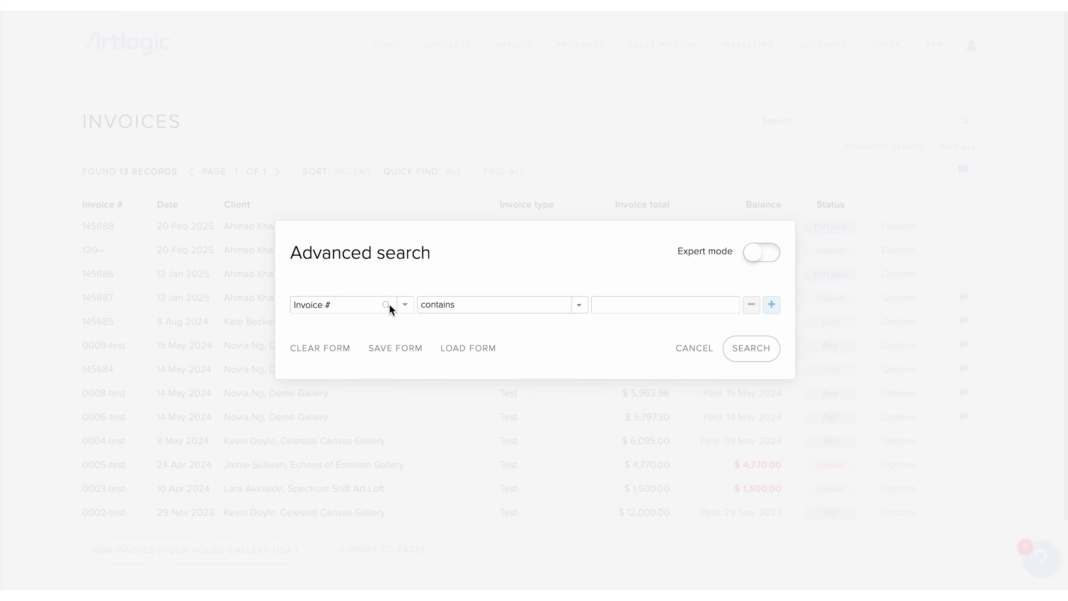
# - Search for invoices whose Client name begins with 'a'
pyautogui.click(374, 307)
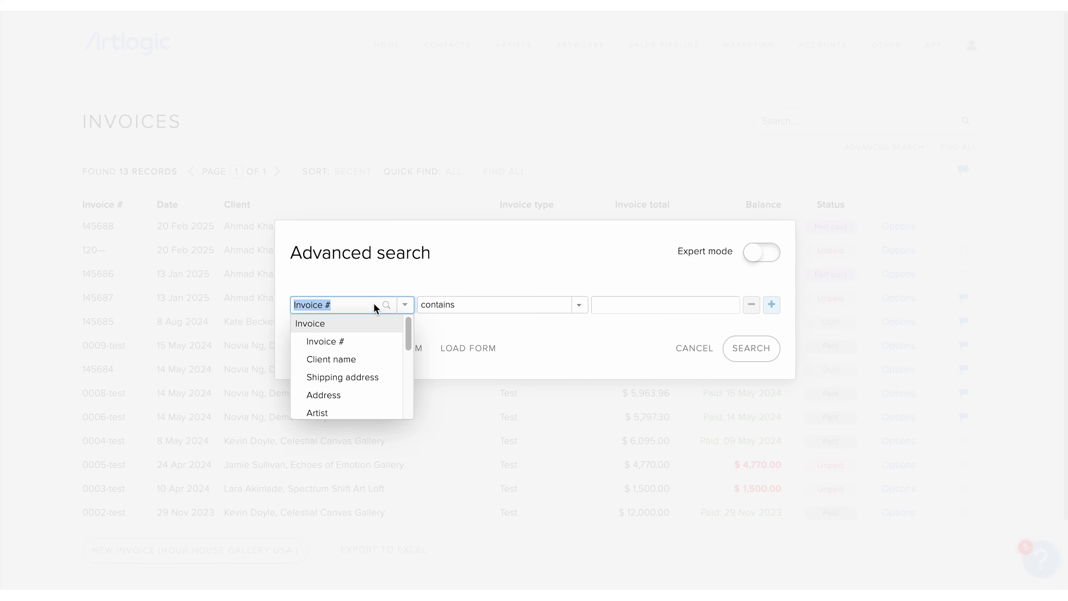
pyautogui.click(380, 358)
pyautogui.click(515, 311)
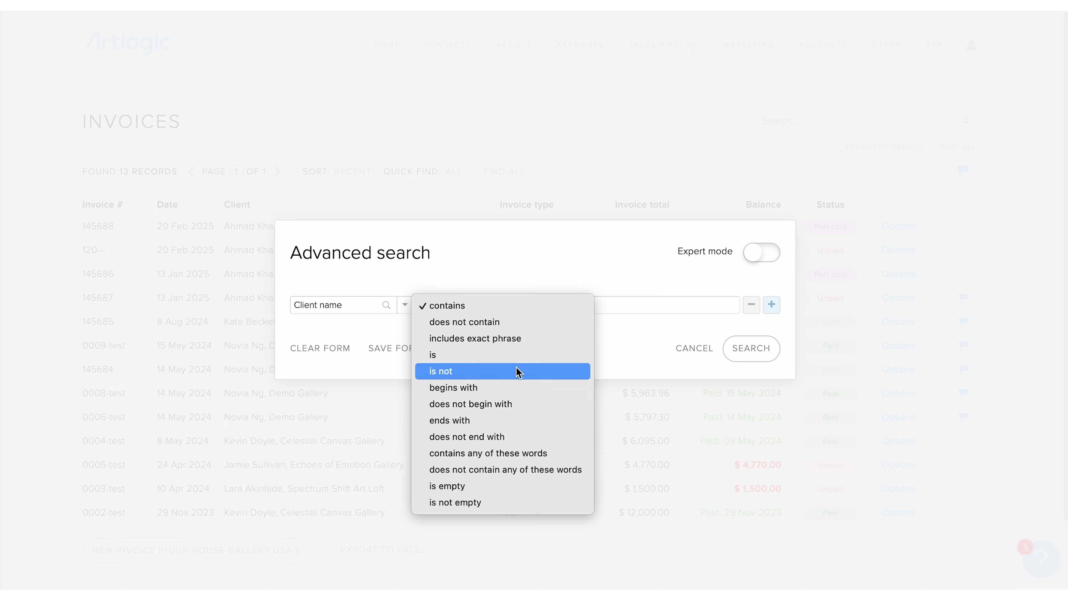
pyautogui.click(520, 387)
pyautogui.click(622, 308)
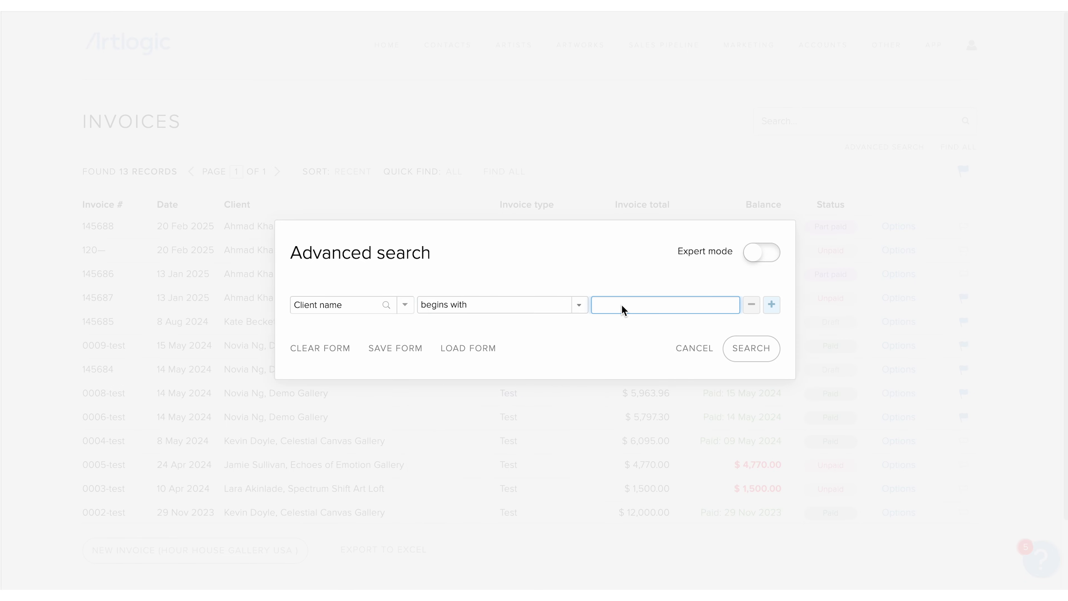
pyautogui.click(751, 348)
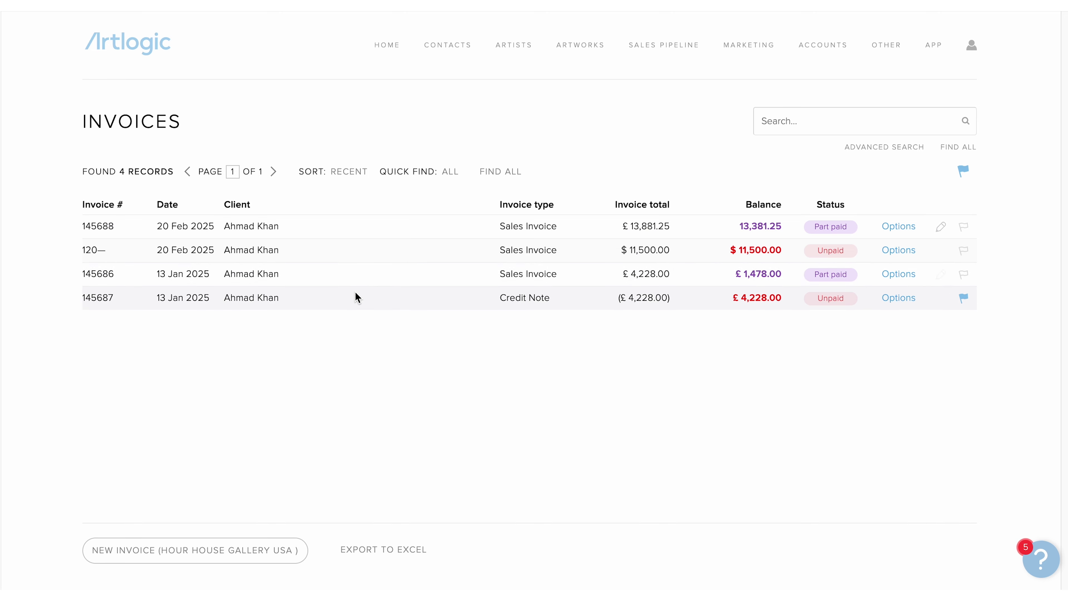
# - Save the client-name criteria as a search form titled 'Client with A'
pyautogui.click(869, 147)
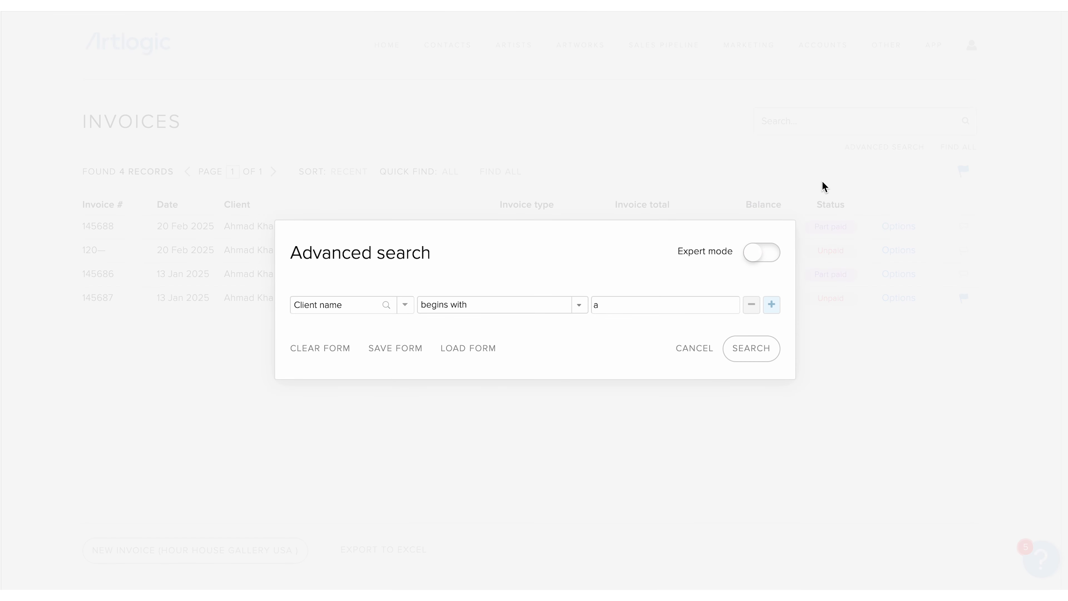
pyautogui.click(400, 351)
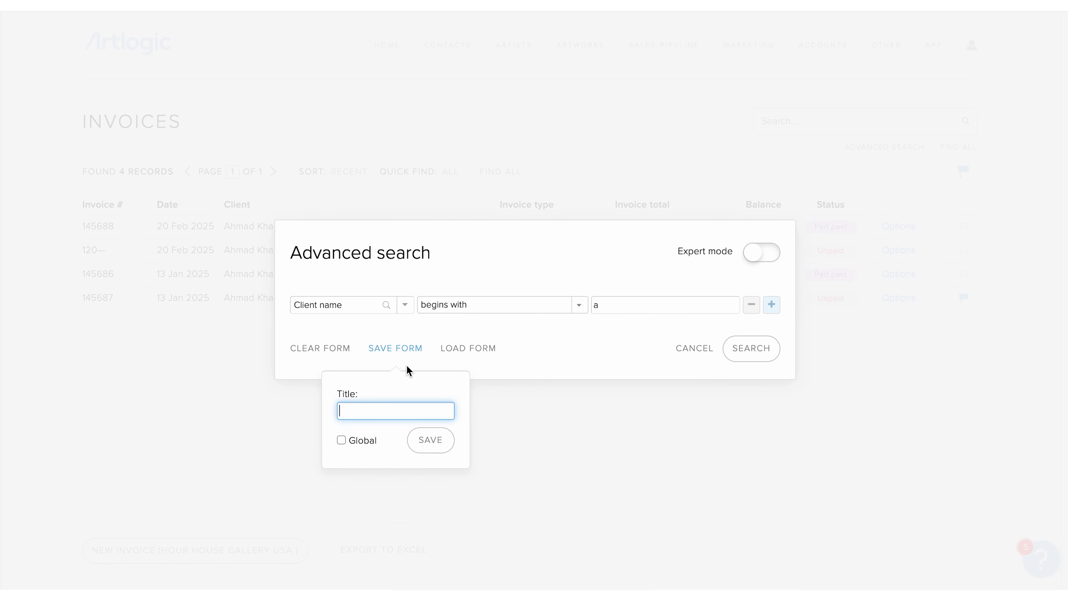
pyautogui.write('Client with A')
pyautogui.click(420, 449)
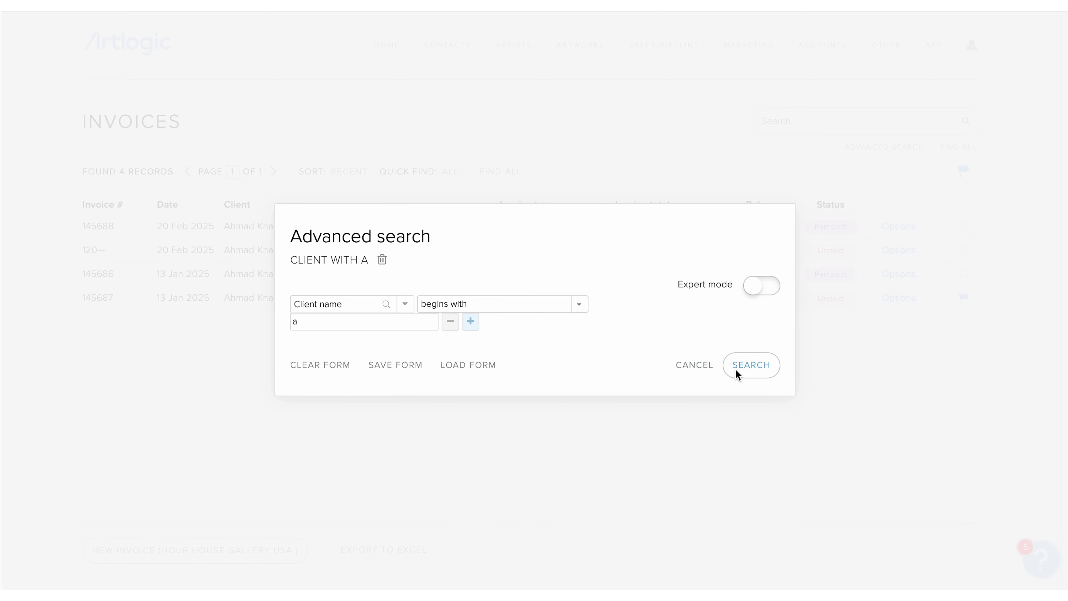
# - Check the saved forms list, clear the form, and search to list all 13 invoices
pyautogui.click(467, 369)
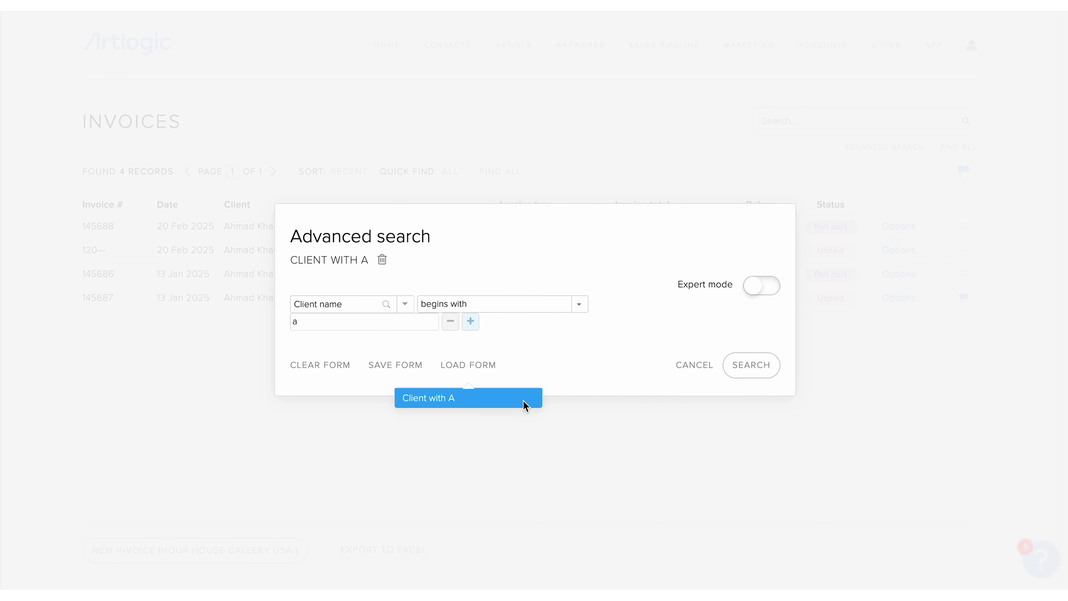
pyautogui.click(587, 355)
pyautogui.click(339, 367)
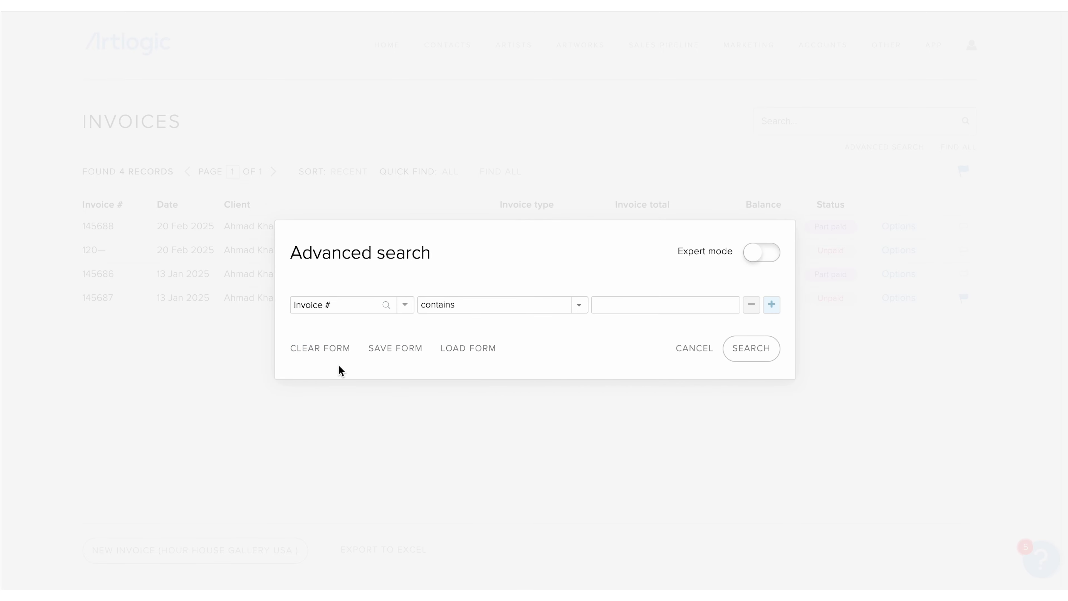
pyautogui.click(761, 353)
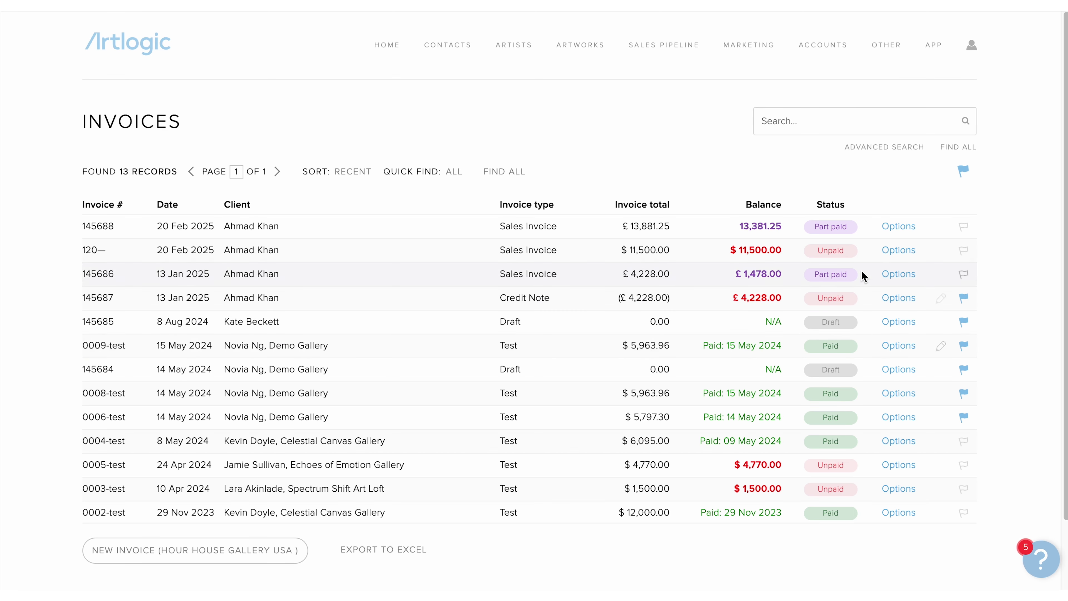
# - Show the Options menu for invoice 145688 in the first row
pyautogui.click(893, 227)
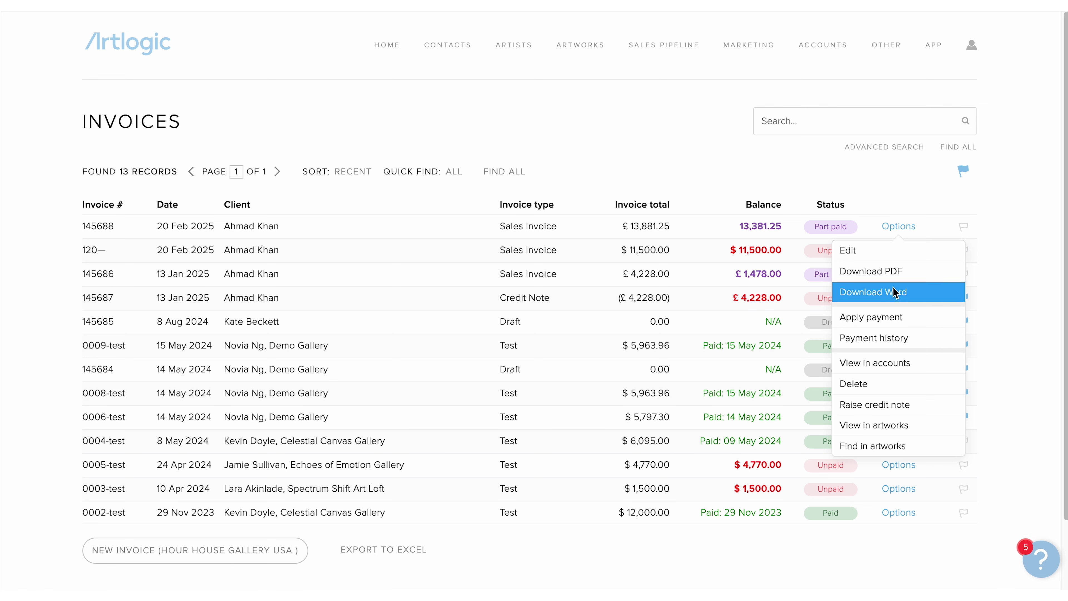
# - Apply a payment of 200 to invoice 145688, replacing the prefilled 13381.25 amount
pyautogui.click(894, 317)
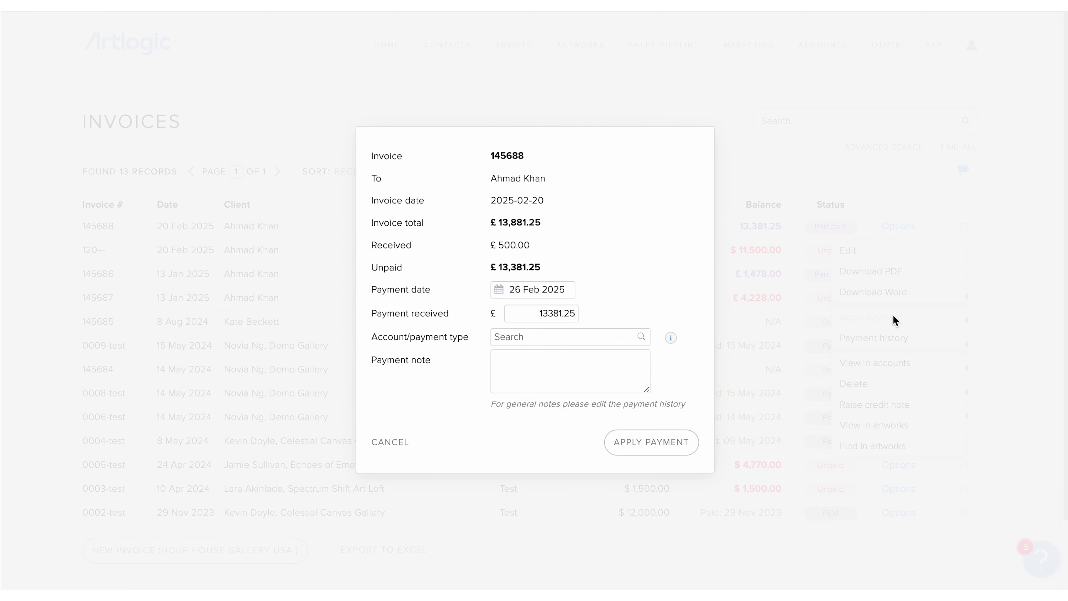
pyautogui.doubleClick(564, 313)
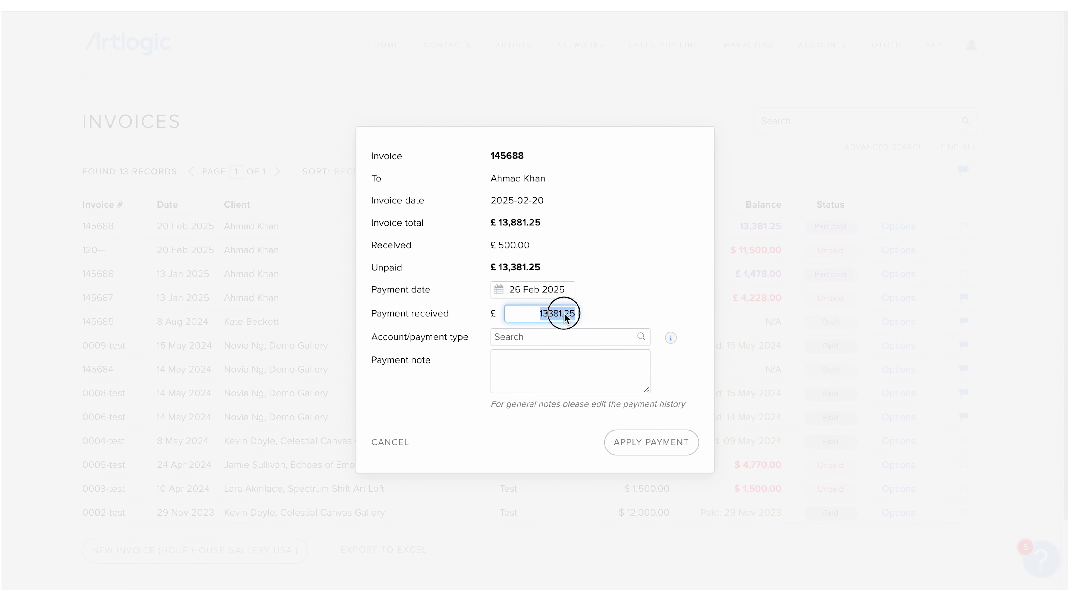
pyautogui.write('200')
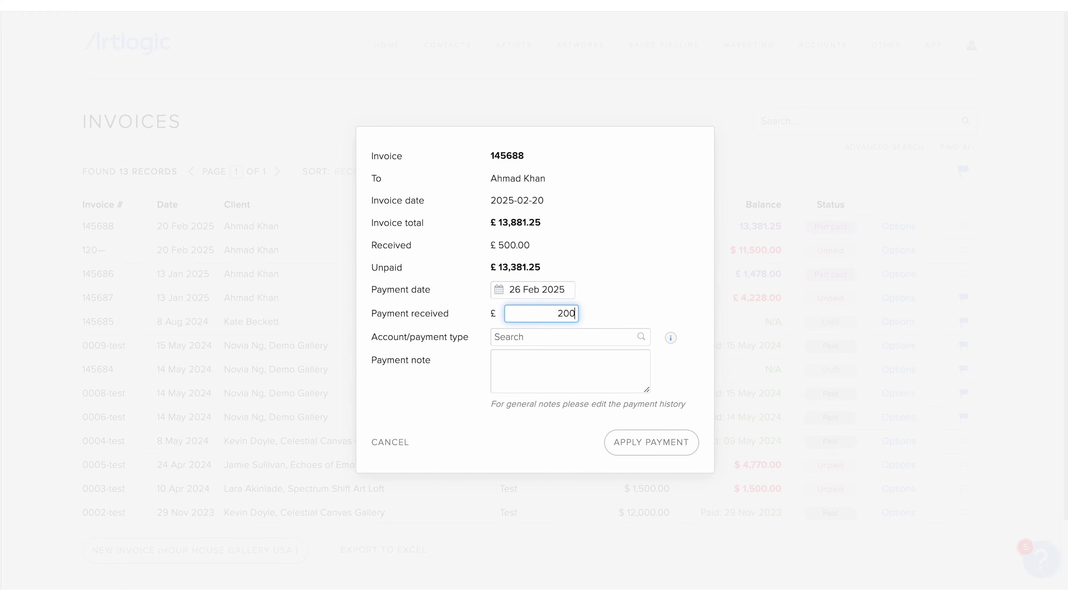
pyautogui.click(621, 289)
pyautogui.click(663, 441)
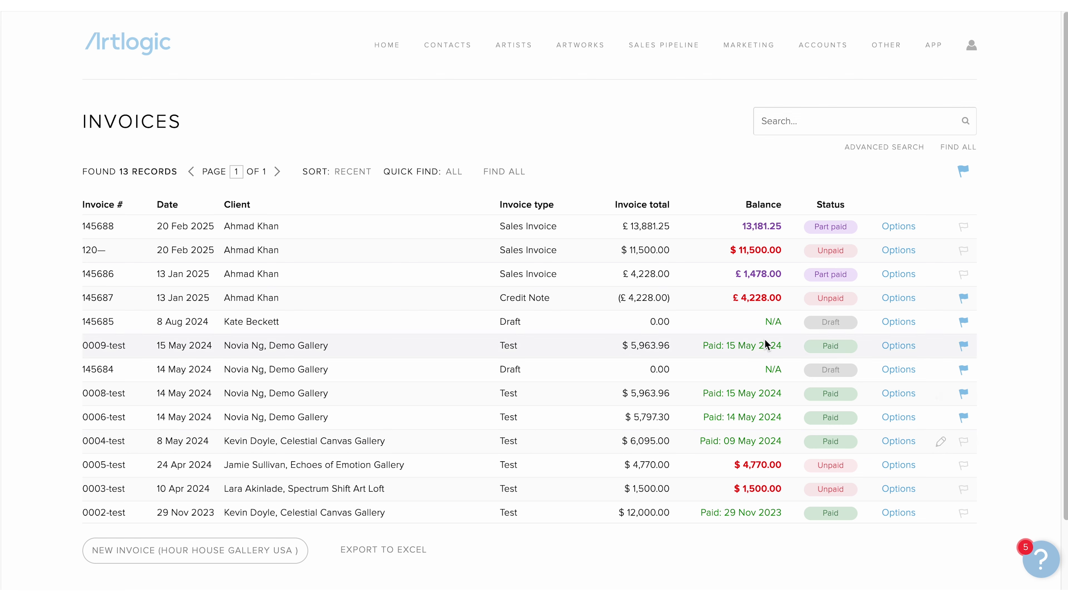
# - Check invoice 145688's payment history, its fully paid date and general notes, then save it
pyautogui.click(899, 227)
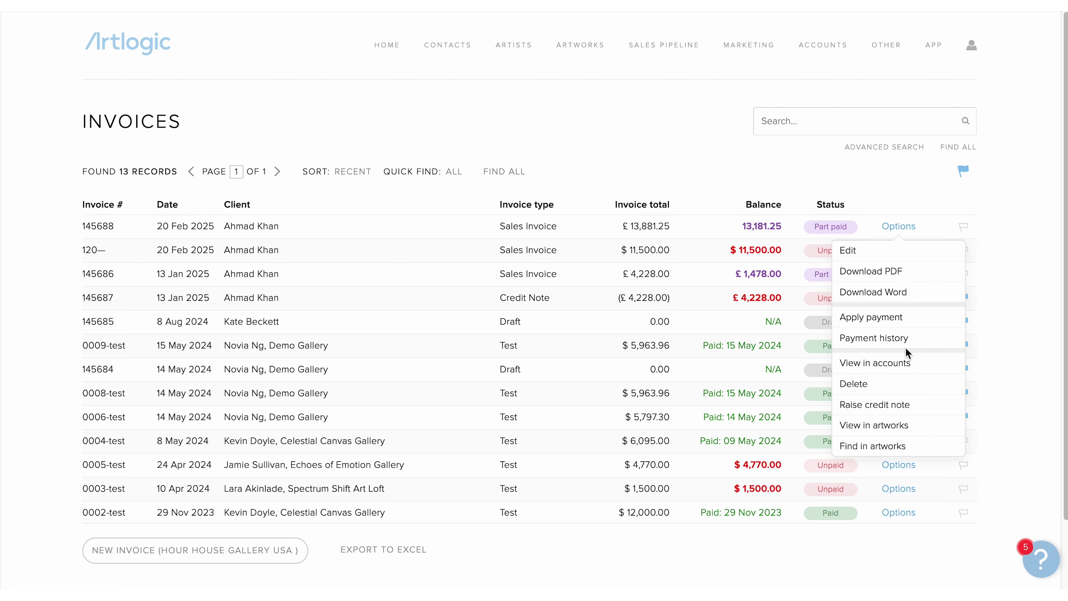
pyautogui.click(906, 339)
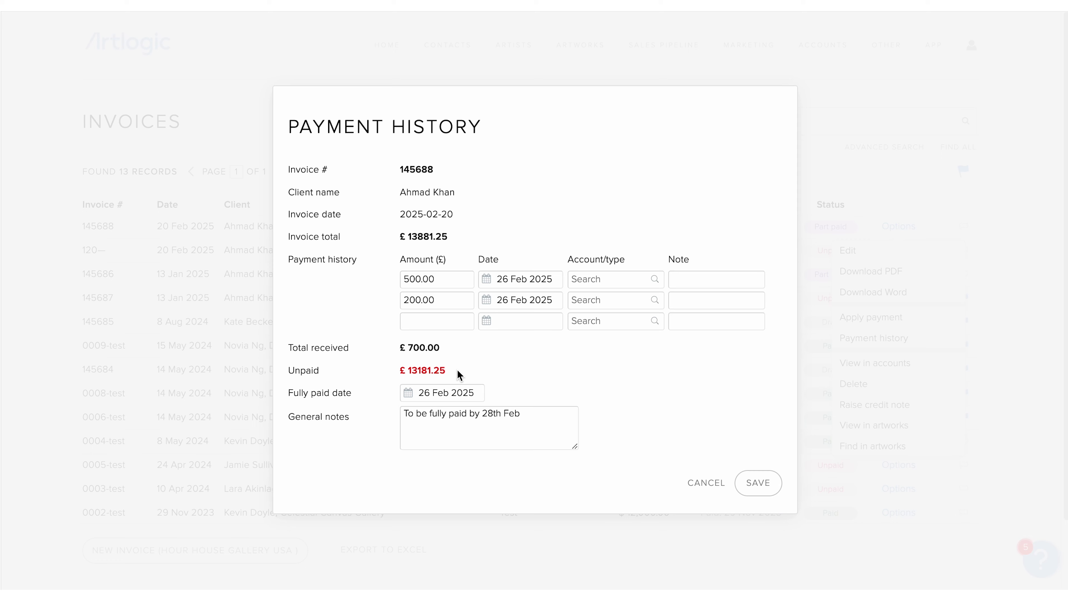
pyautogui.click(410, 395)
pyautogui.click(588, 402)
pyautogui.moveTo(403, 418); pyautogui.dragTo(531, 417)
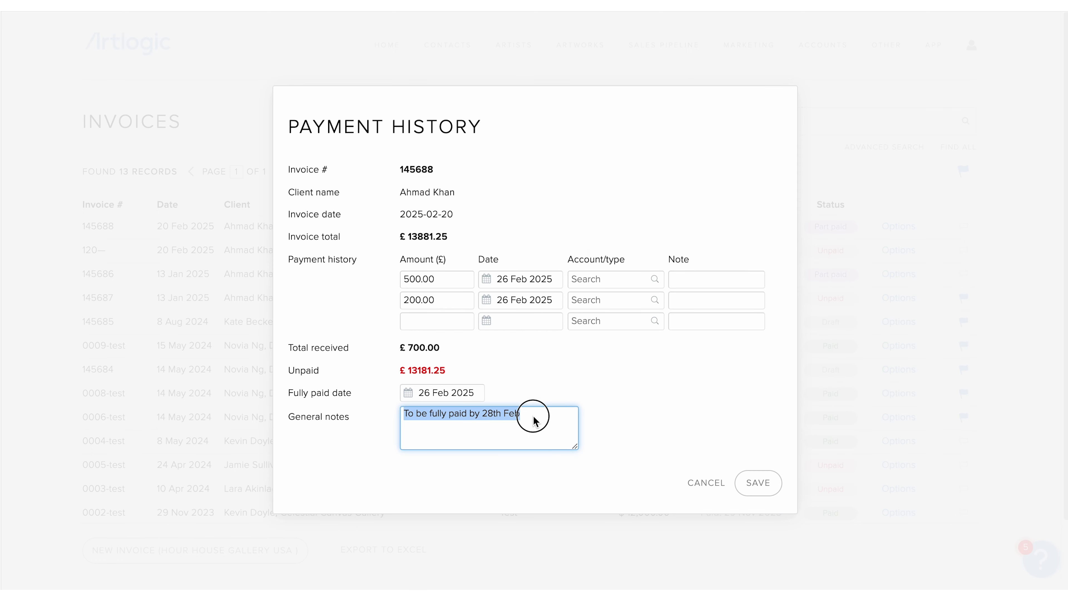
pyautogui.click(677, 384)
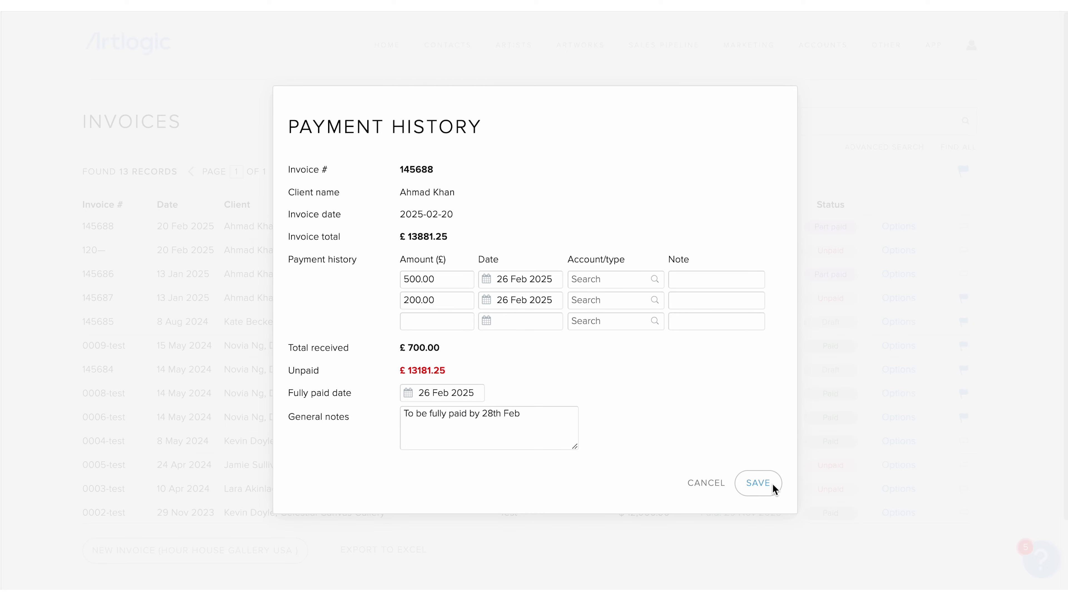
pyautogui.click(758, 482)
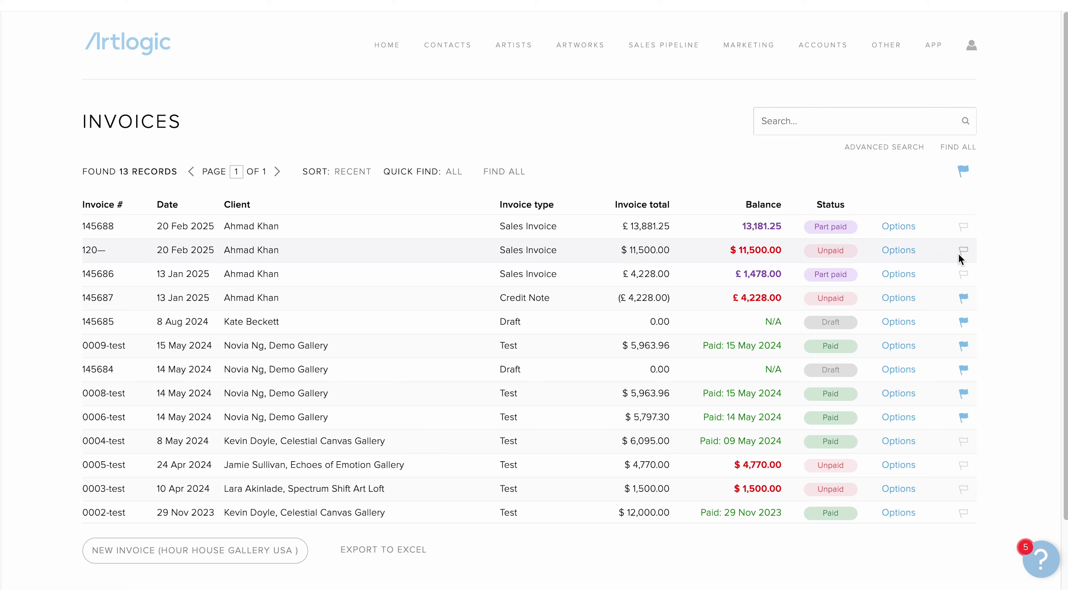
pyautogui.click(903, 230)
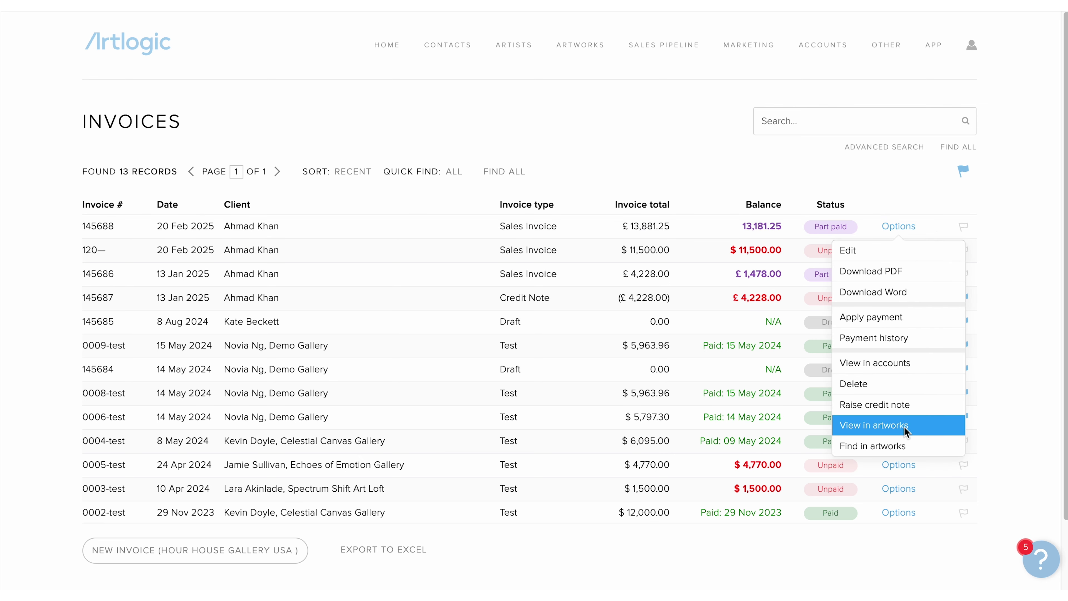
pyautogui.click(902, 363)
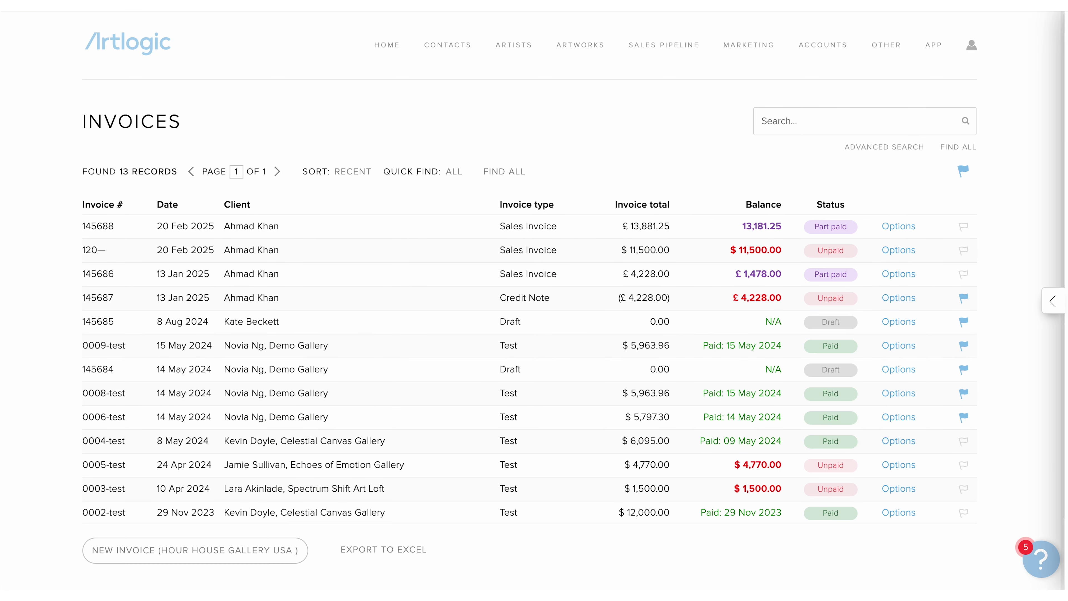
pyautogui.click(897, 231)
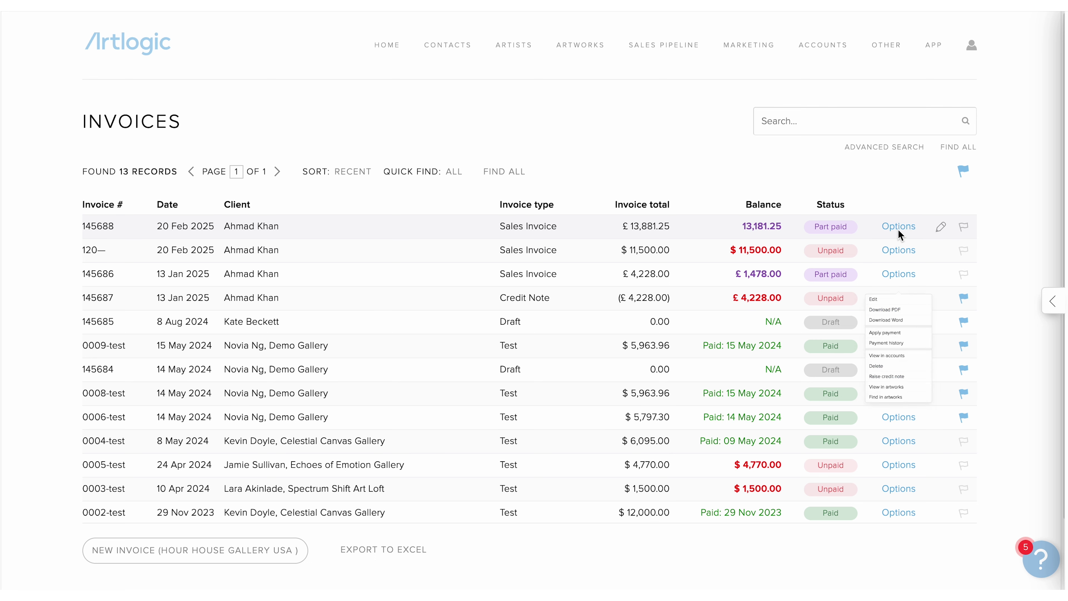
pyautogui.click(909, 406)
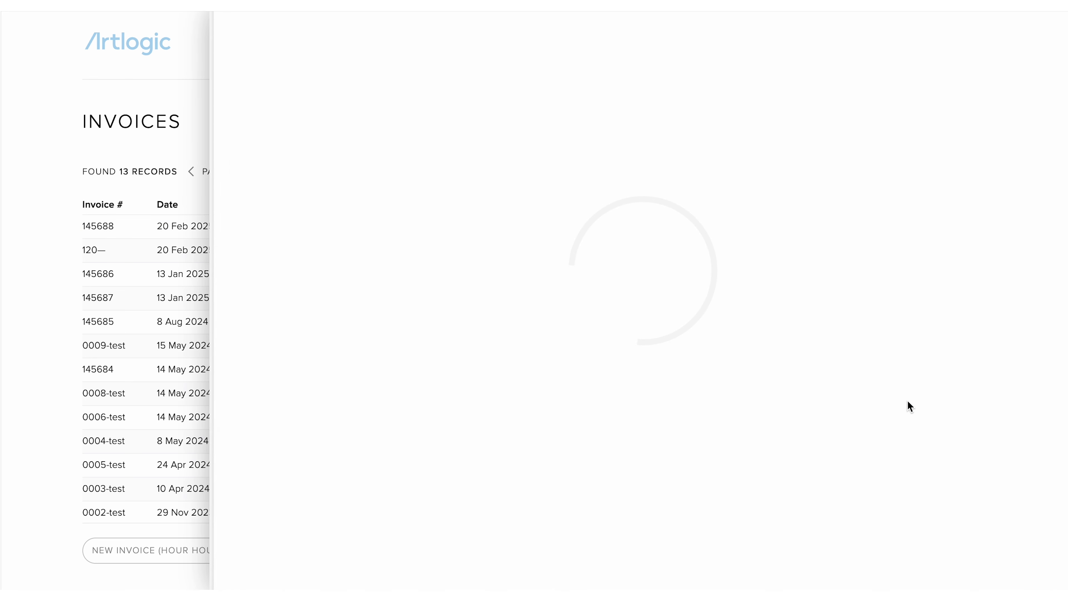
pyautogui.click(40, 301)
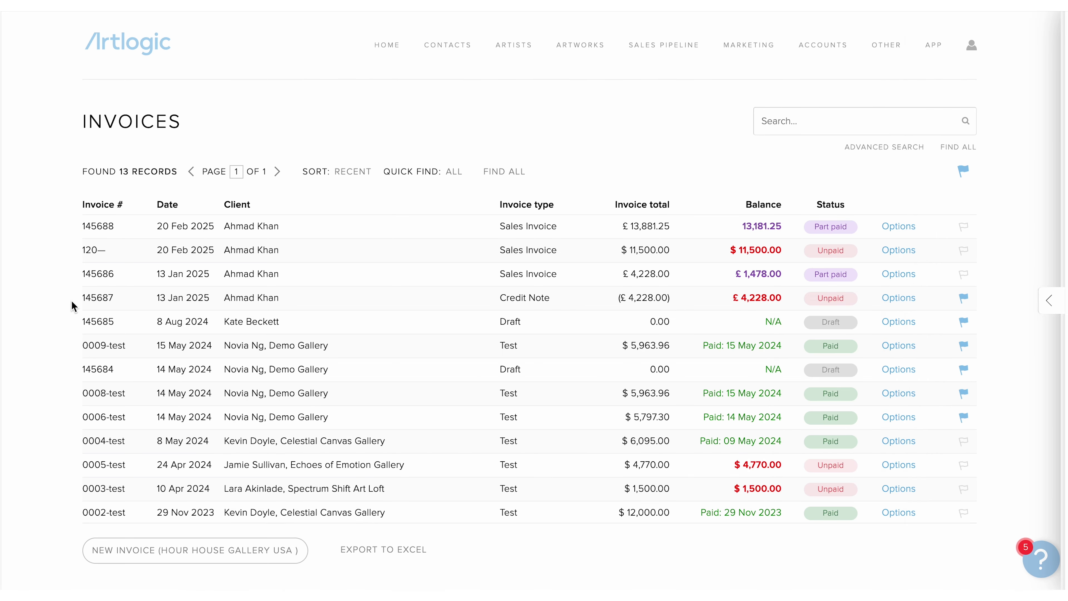
pyautogui.click(898, 231)
pyautogui.click(910, 425)
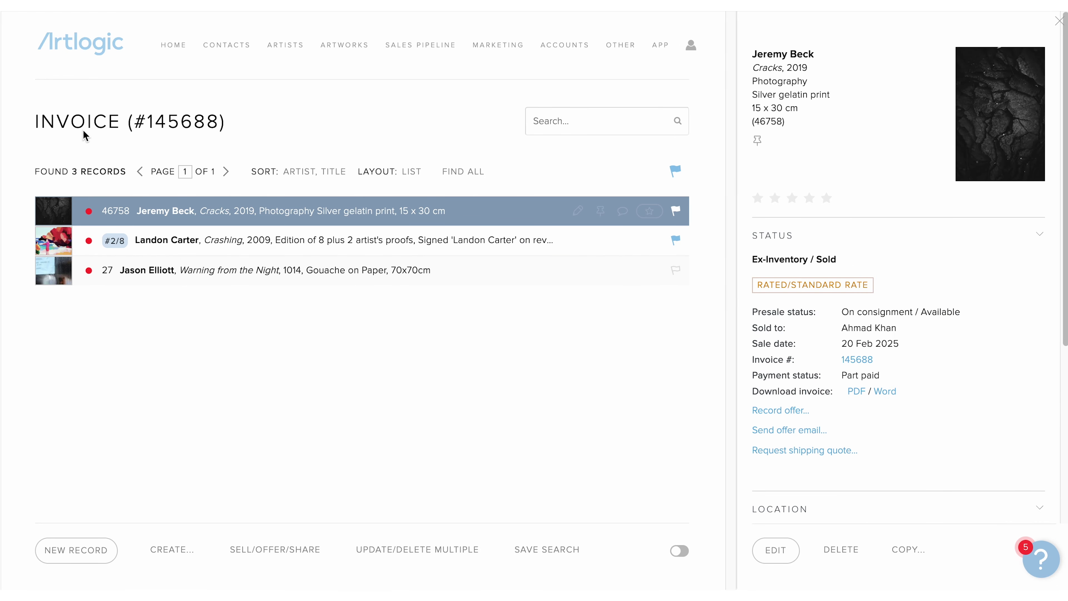
pyautogui.moveTo(33, 122); pyautogui.dragTo(248, 122)
pyautogui.click(274, 121)
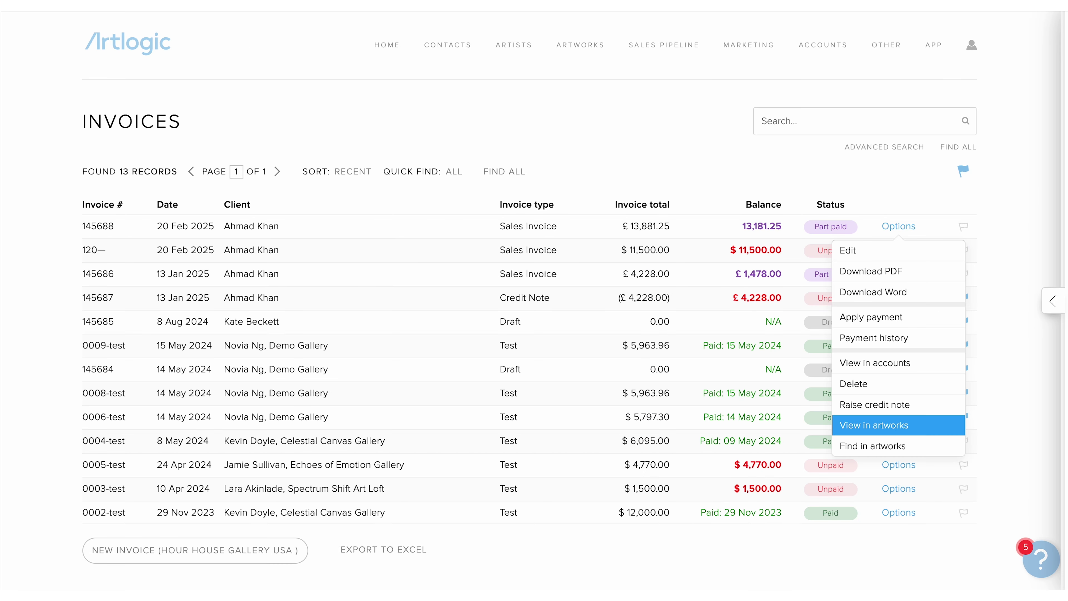
pyautogui.click(953, 444)
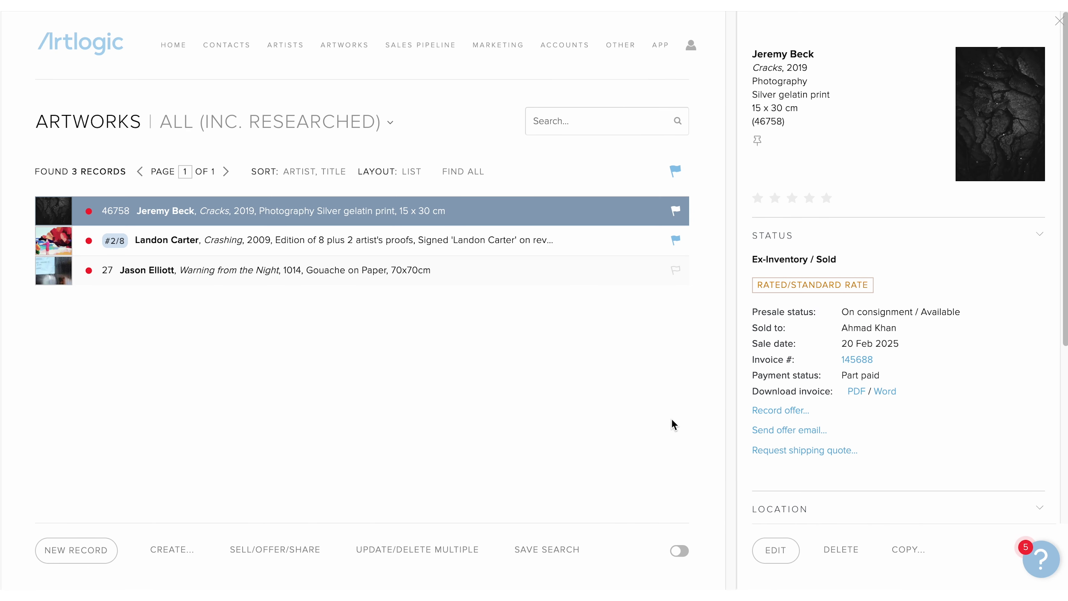
pyautogui.click(618, 128)
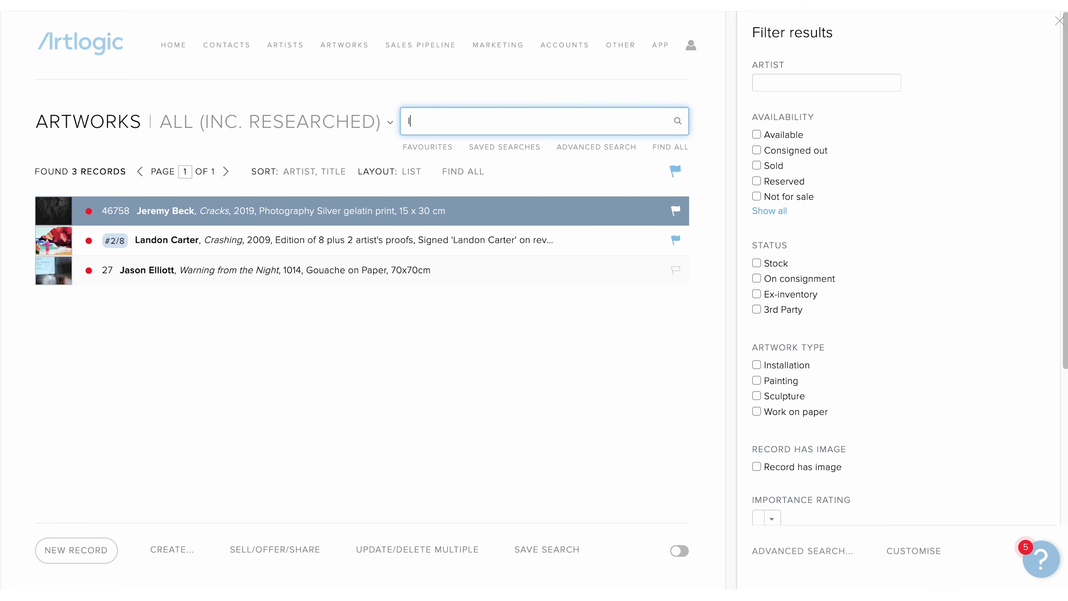
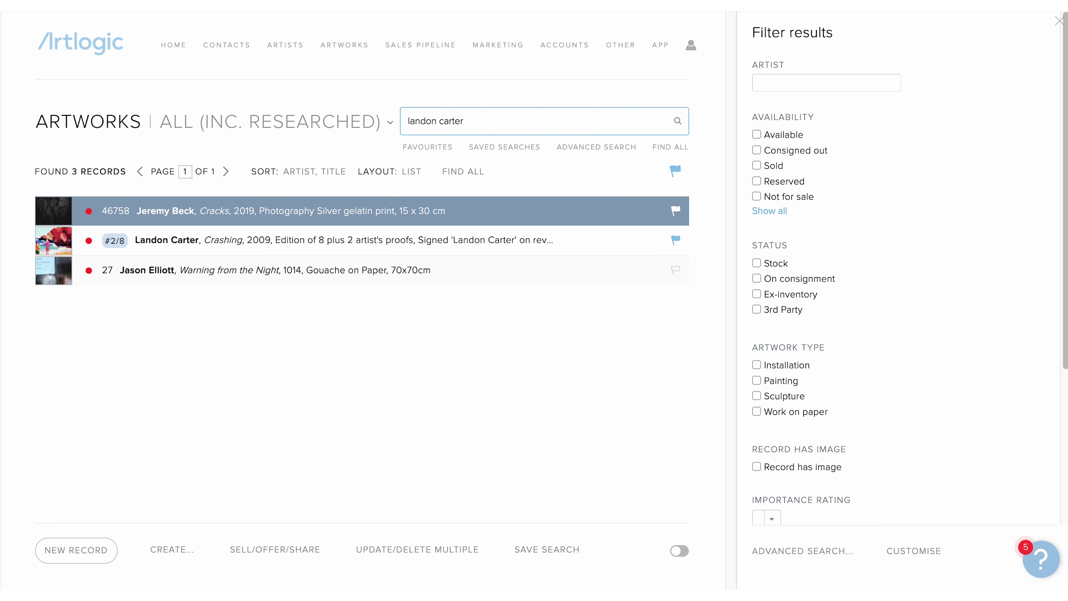
pyautogui.press('Return')
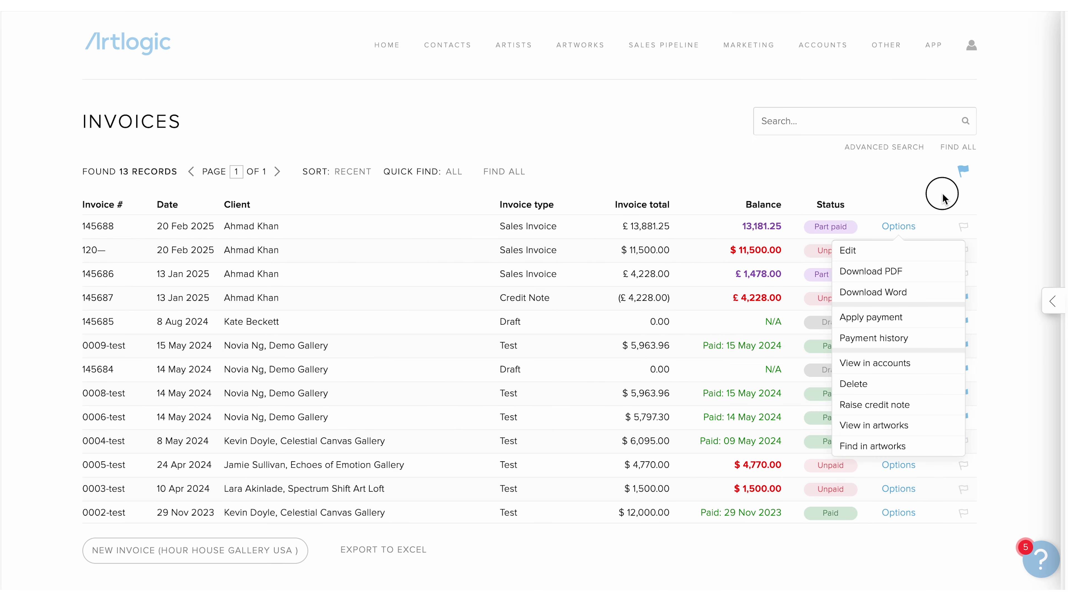
pyautogui.click(944, 197)
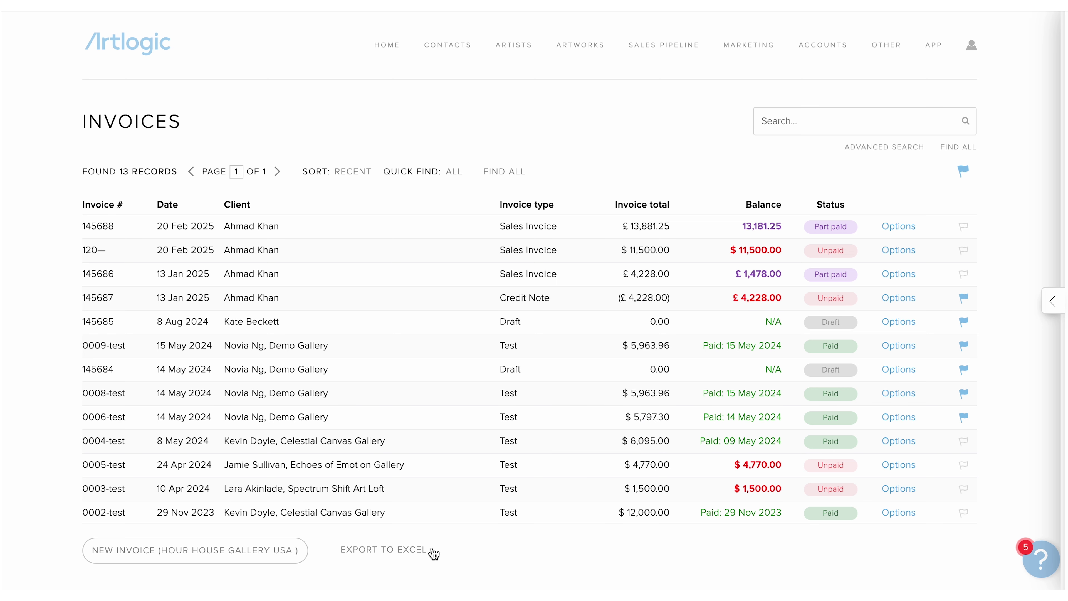
pyautogui.click(272, 552)
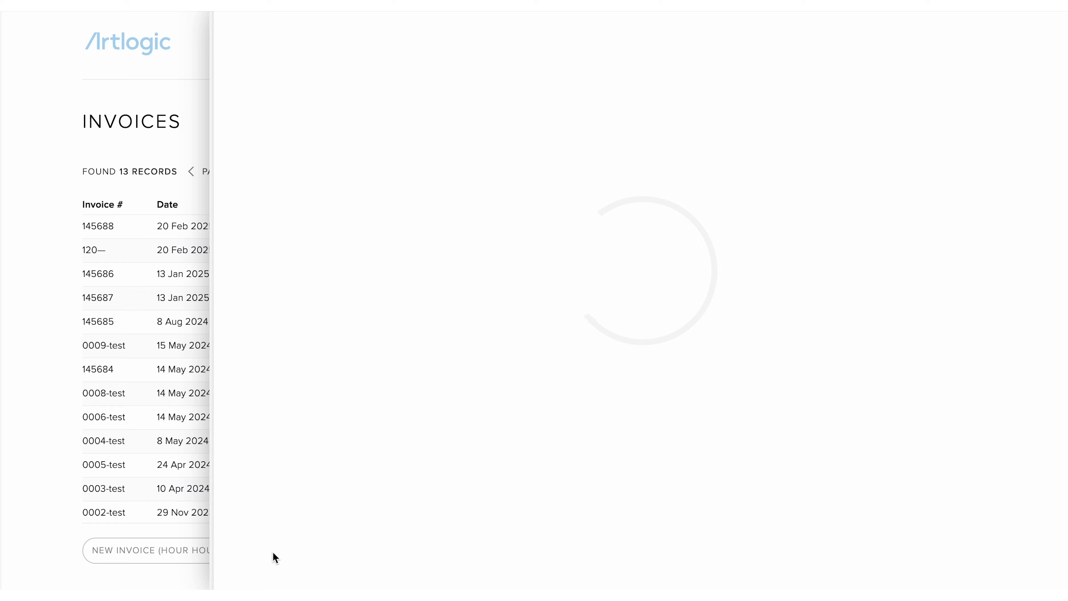
pyautogui.click(34, 500)
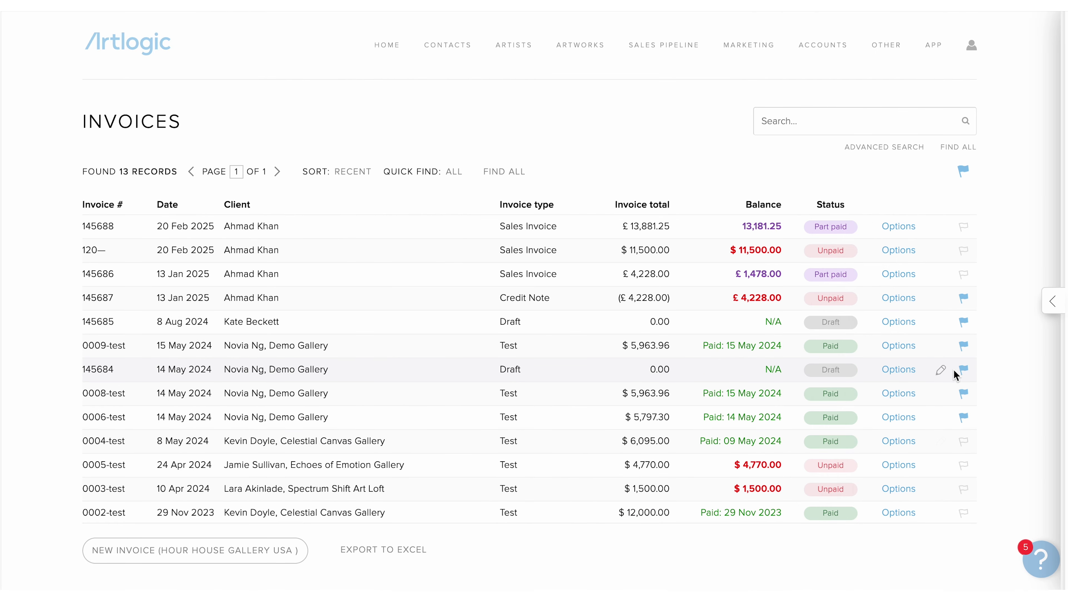
pyautogui.click(963, 346)
pyautogui.click(964, 322)
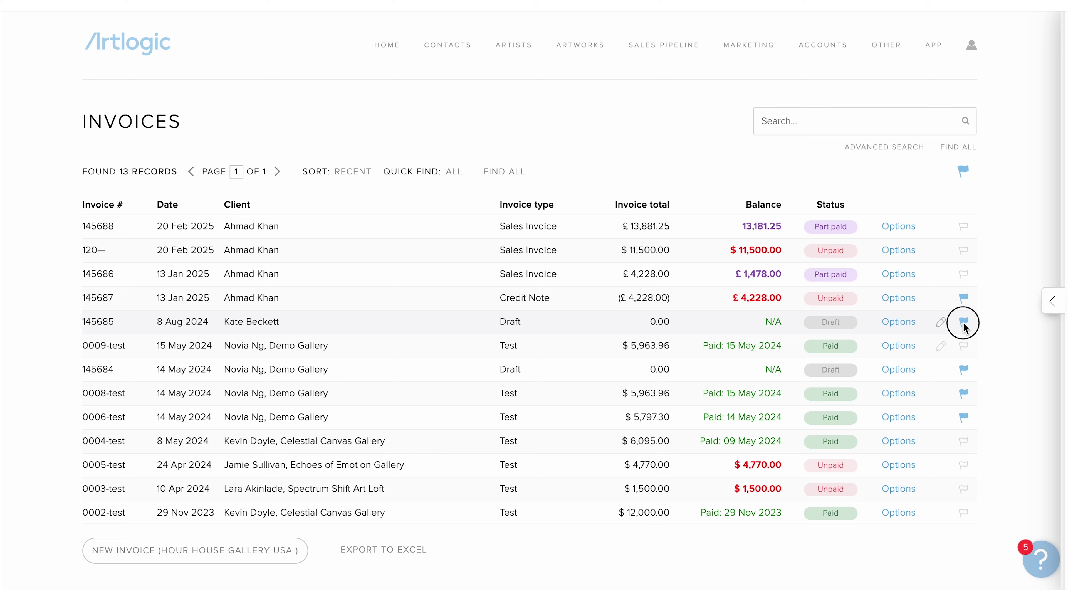
pyautogui.click(963, 345)
pyautogui.click(963, 322)
# - Export only the Gallery, Invoice type, Accounting type and Invoice # columns to Excel
pyautogui.click(391, 549)
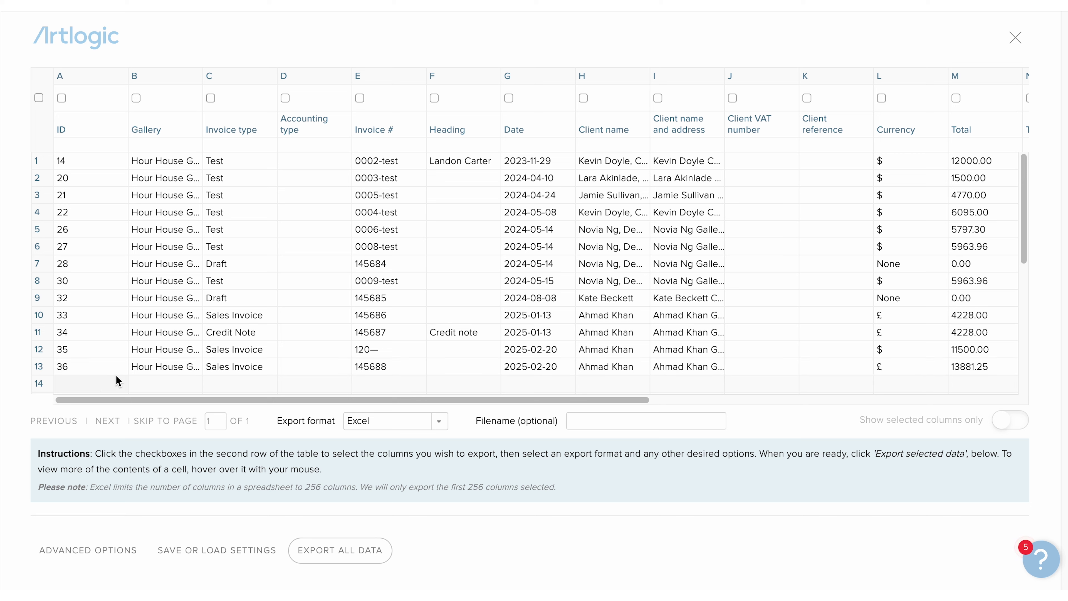
pyautogui.click(134, 99)
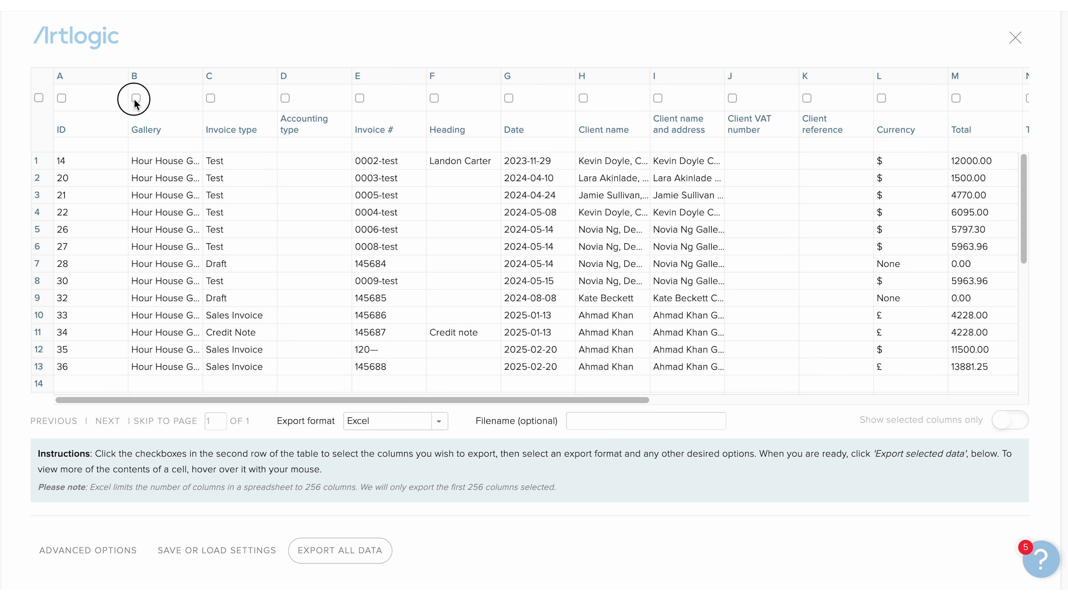
pyautogui.click(210, 98)
pyautogui.click(285, 99)
pyautogui.click(361, 100)
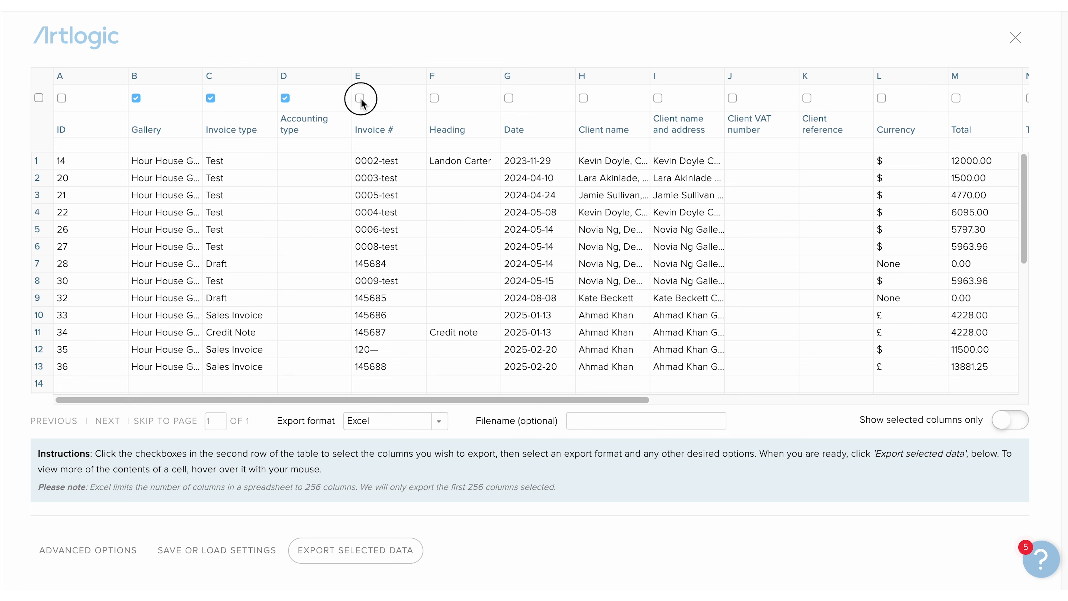
pyautogui.click(1006, 420)
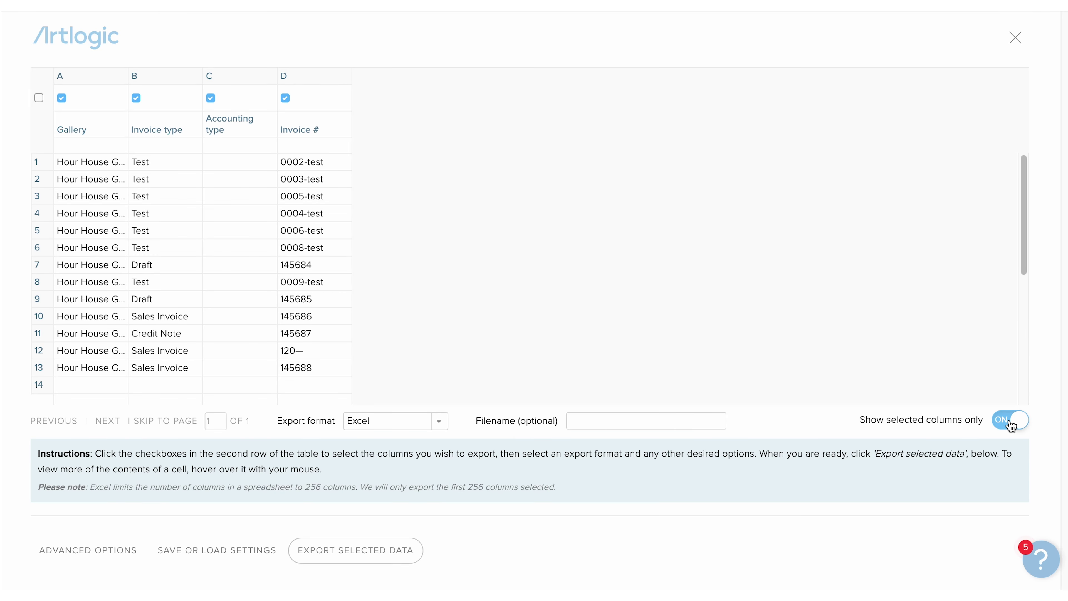
pyautogui.click(362, 559)
pyautogui.press('Escape')
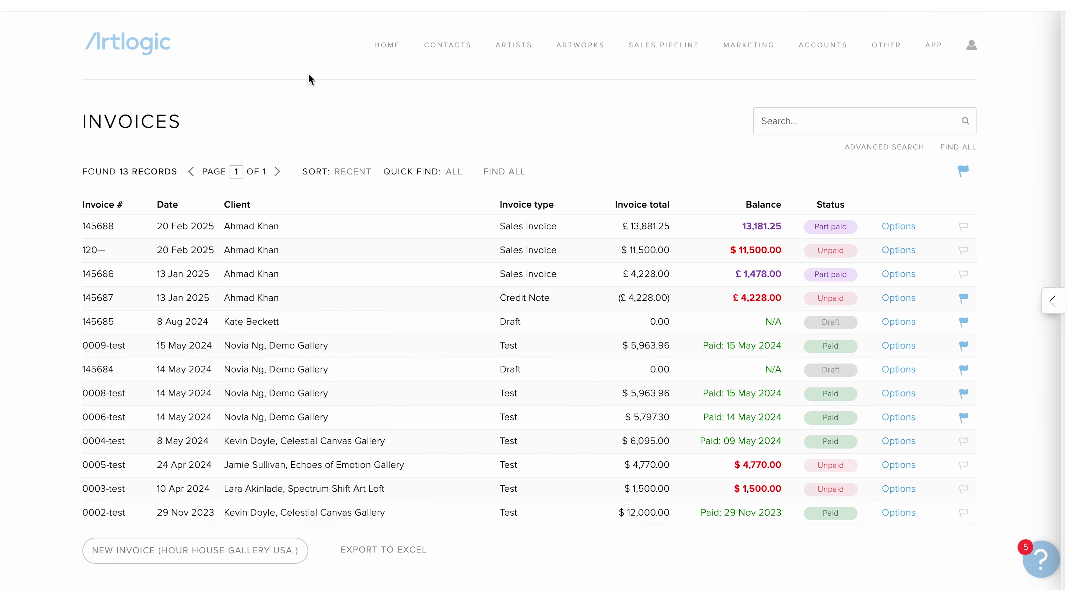